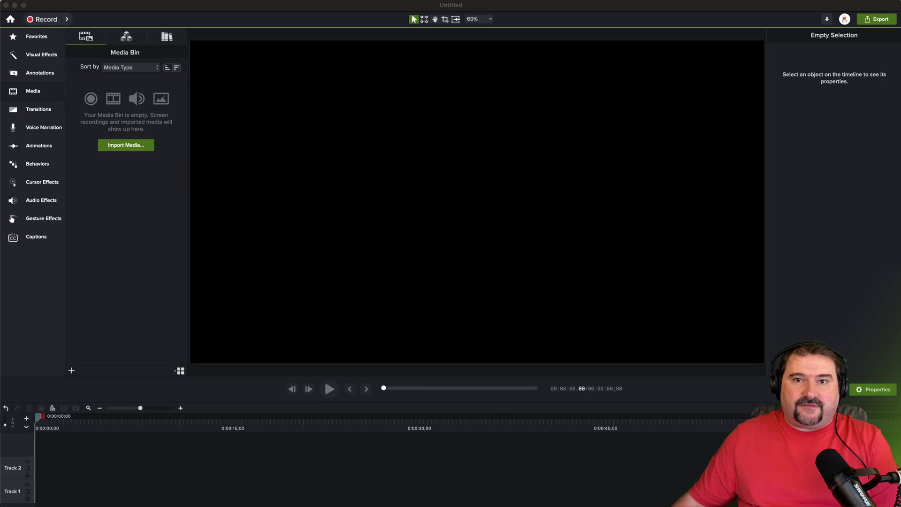
Step: Import the podcast video file from Finder into the Media Bin
drag(1, 174, 138, 214)
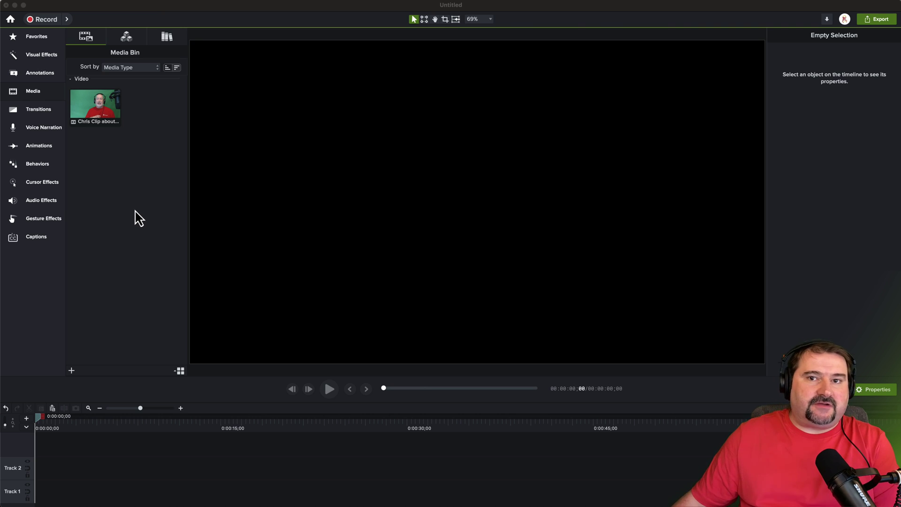
click(124, 166)
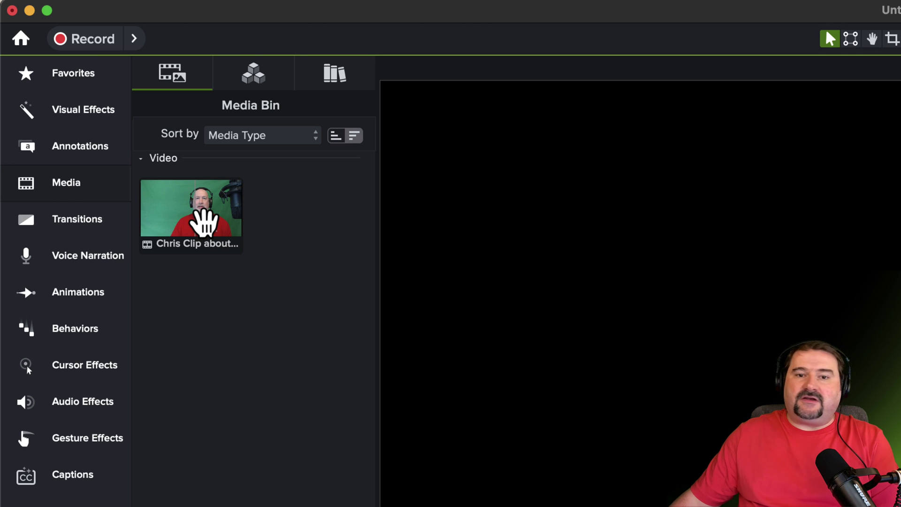
Step: Place the clip on Track 1 at the playhead and set the canvas to FHD 1920x1080
right_click(186, 210)
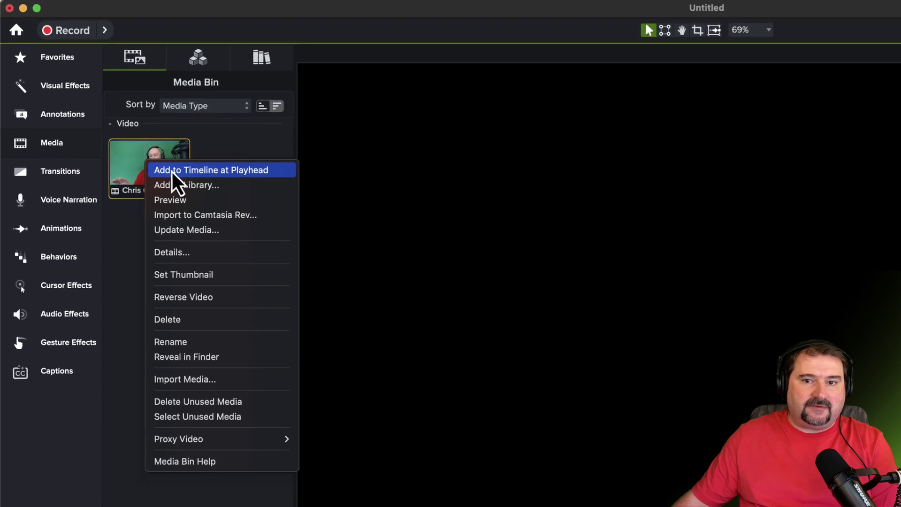
click(203, 218)
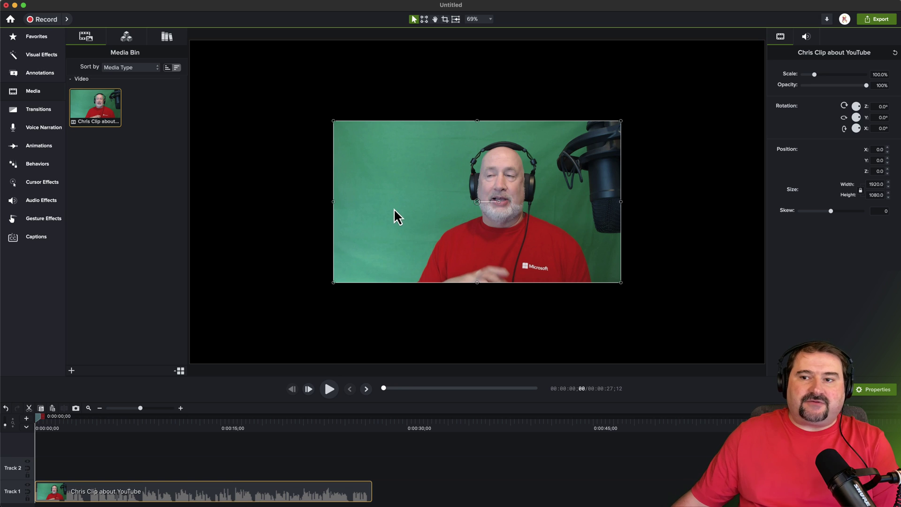
click(484, 19)
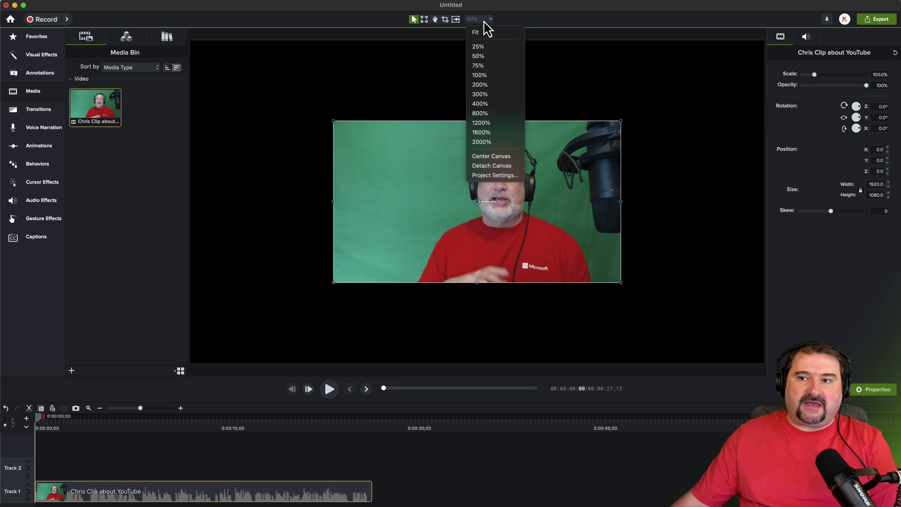
click(489, 177)
click(478, 289)
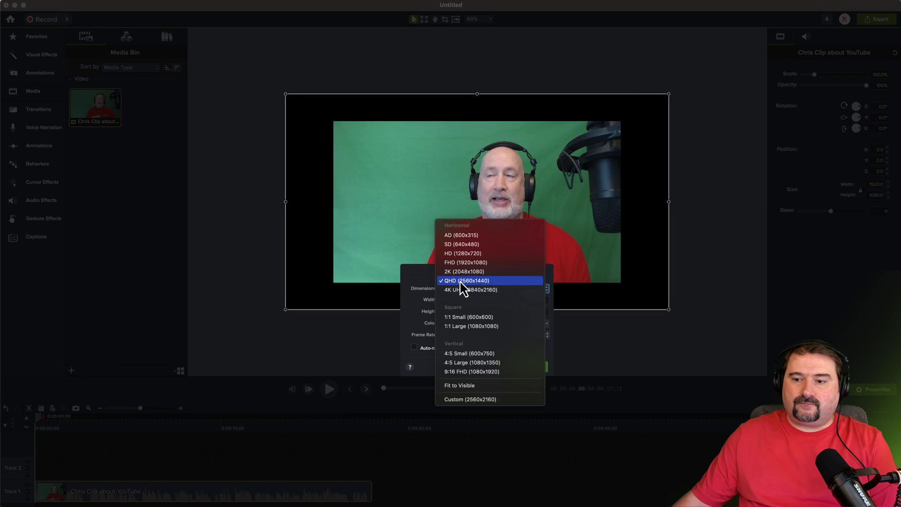
click(465, 262)
key(Return)
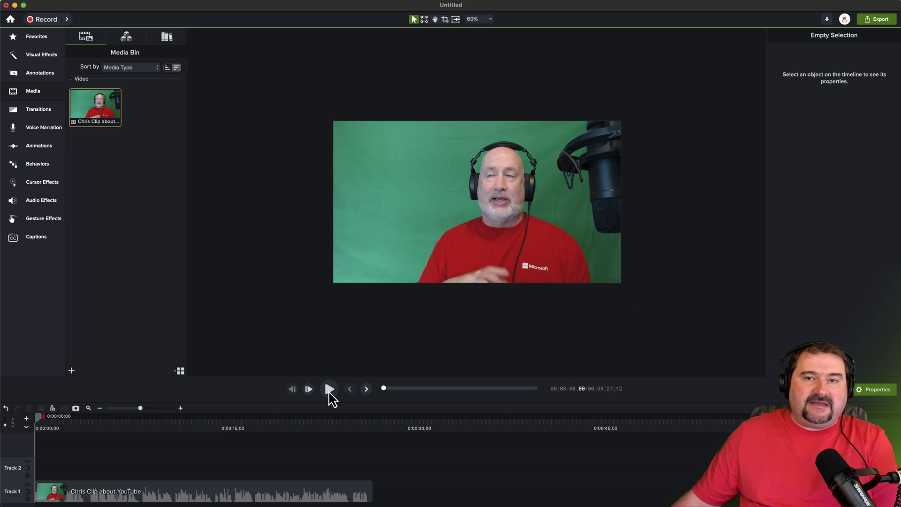
Step: Preview the clip from about 9 seconds in, then bring up the Captions panel
click(152, 421)
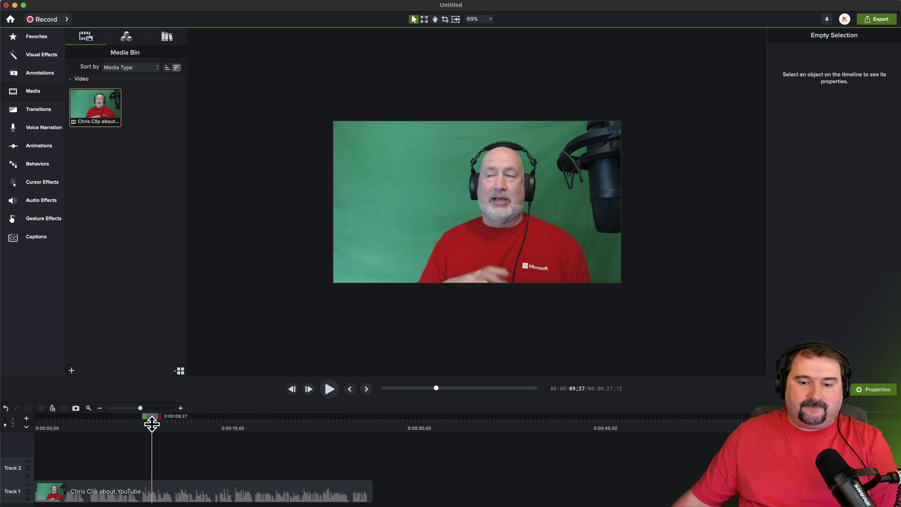
key(space)
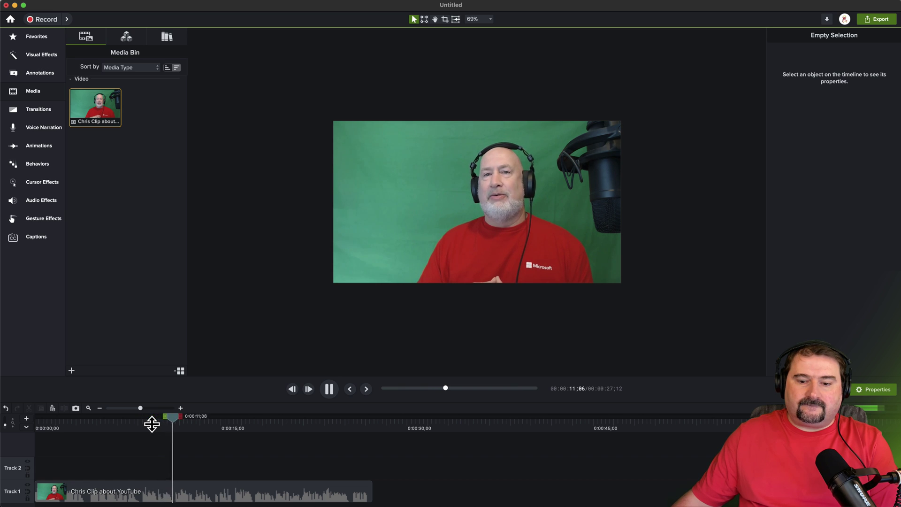
key(space)
key(space)
key(space)
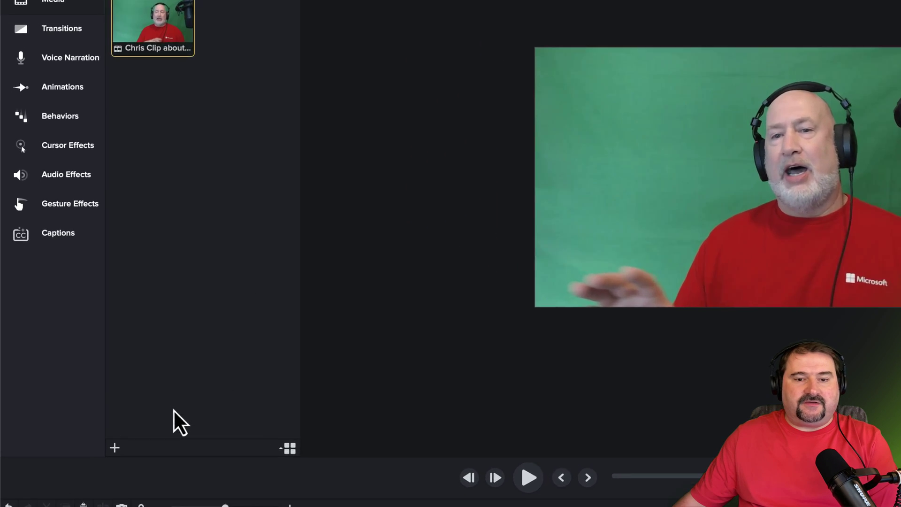
click(60, 240)
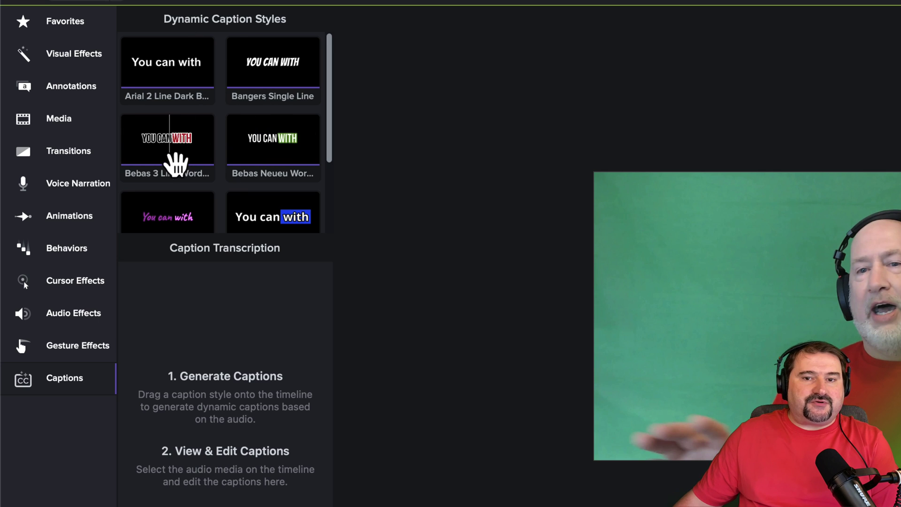
Step: Drag the Noto Sans Word Box dynamic caption style onto Track 2
scroll(331, 81, down, 2)
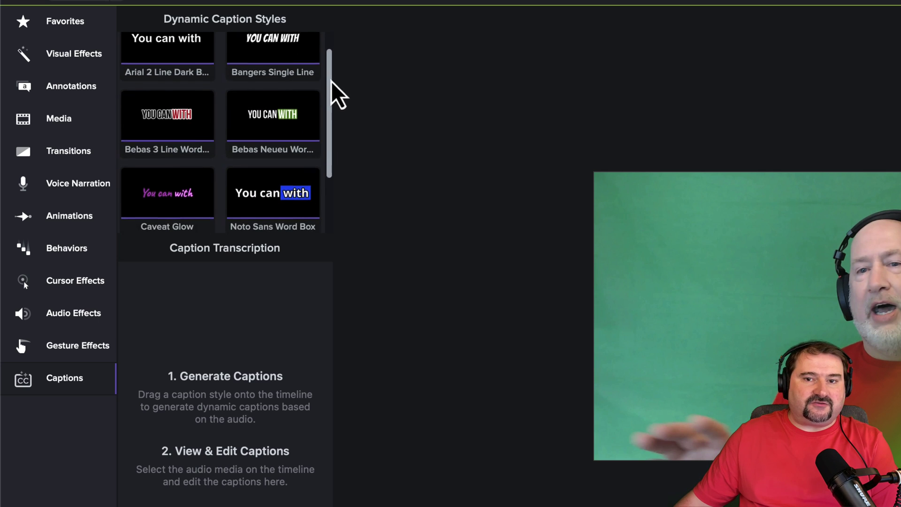
scroll(331, 81, down, 4)
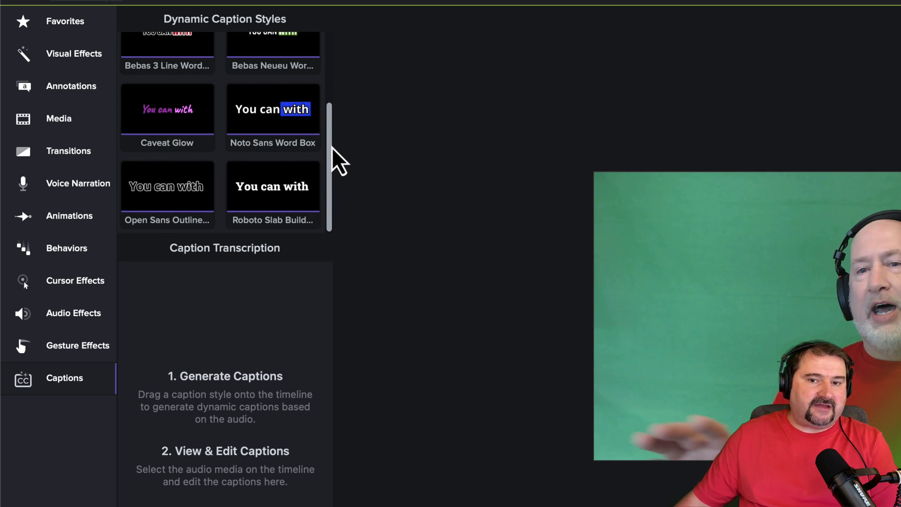
scroll(345, 136, up, 2)
scroll(342, 134, down, 1)
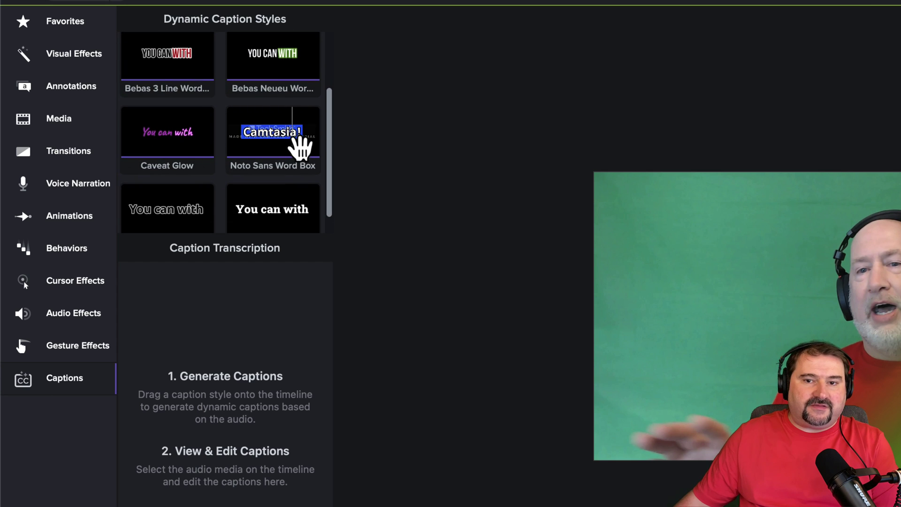
drag(292, 141, 476, 422)
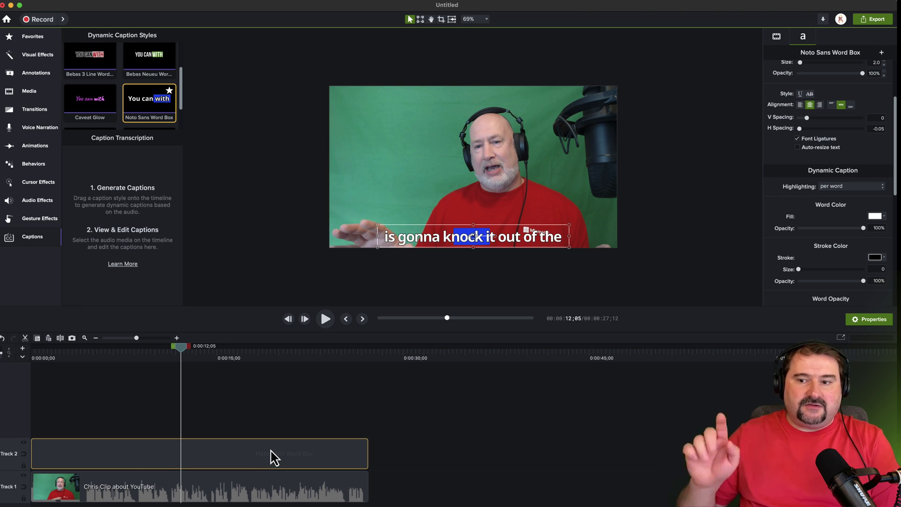
Step: Move the caption box higher on the frame, enlarge it upward, and scrub to check
scroll(490, 251, up, 3)
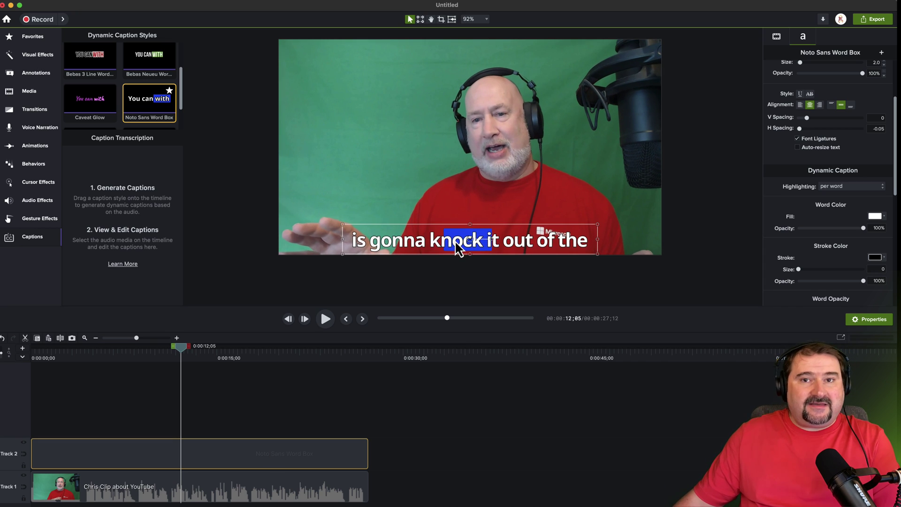
drag(457, 246, 471, 227)
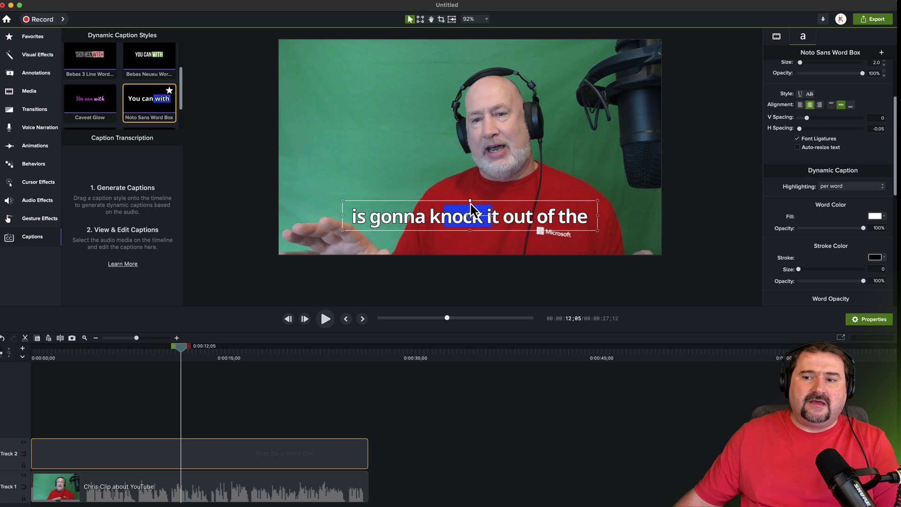
mouse_move(470, 203)
mouse_down()
mouse_move(473, 82)
mouse_move(456, 202)
mouse_up()
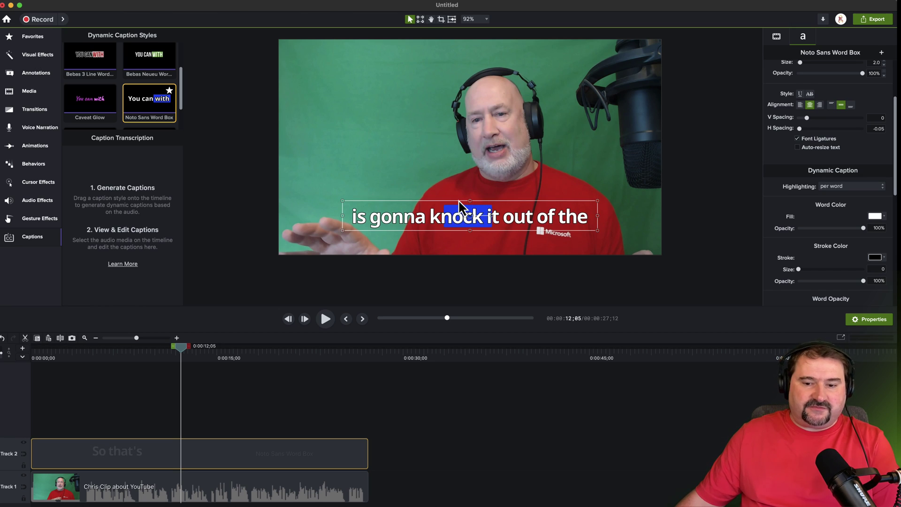
drag(182, 350, 176, 349)
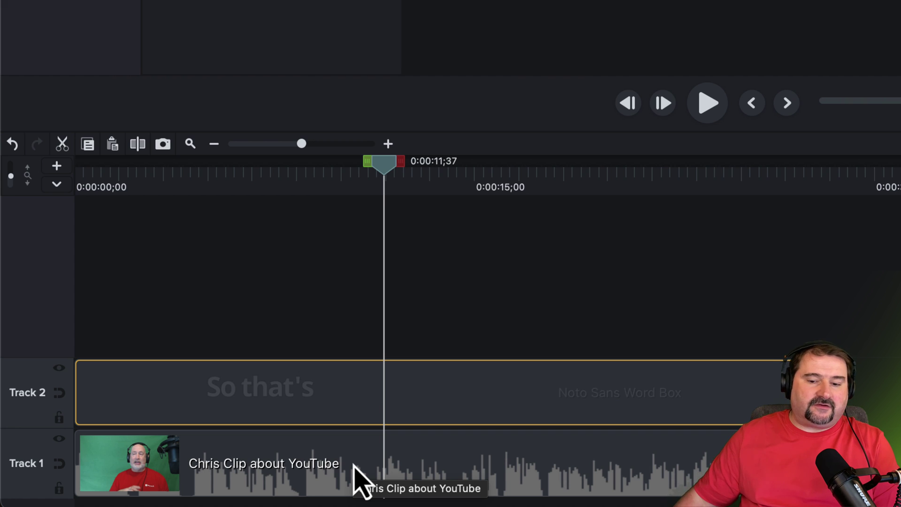
Step: Find the word 'gonna' in the Caption Transcription and replace it with 'going to'
click(292, 470)
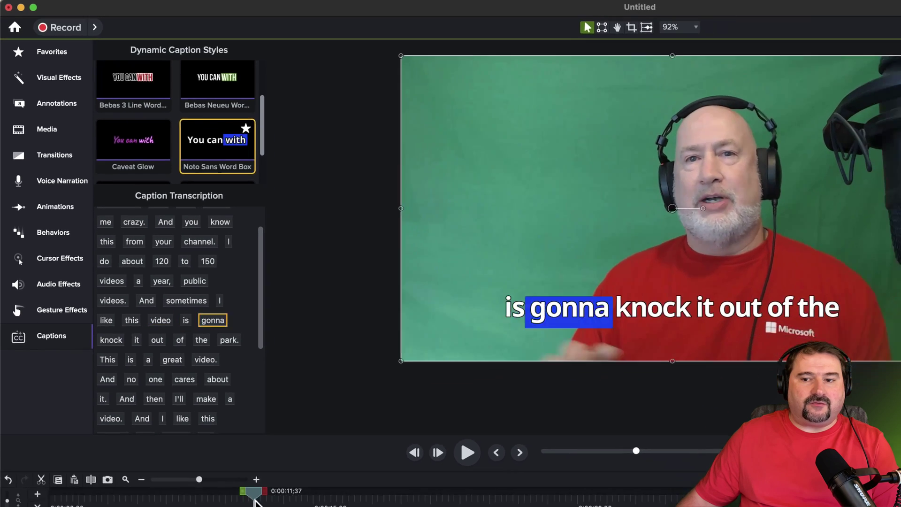
mouse_move(254, 500)
mouse_down()
mouse_move(236, 501)
mouse_move(255, 501)
mouse_up()
drag(223, 440, 263, 441)
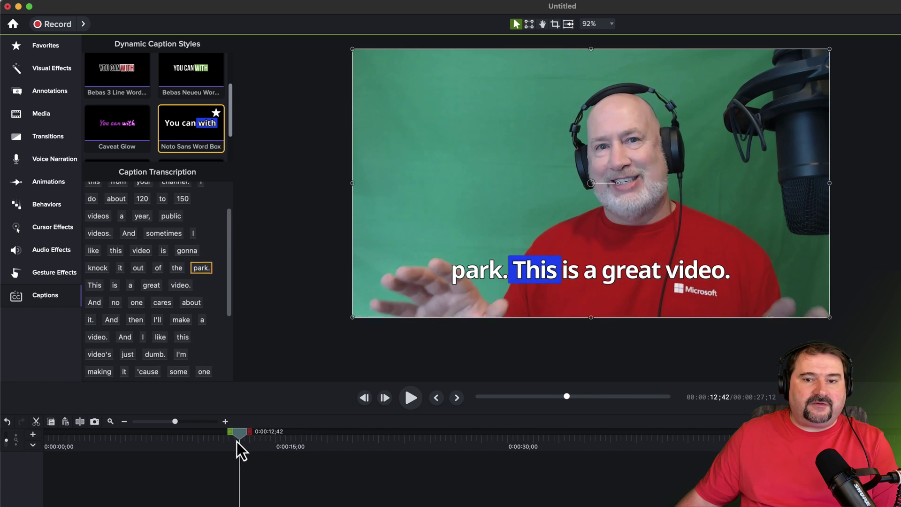
mouse_move(236, 441)
mouse_down()
mouse_move(154, 441)
mouse_move(233, 442)
mouse_move(224, 441)
mouse_up()
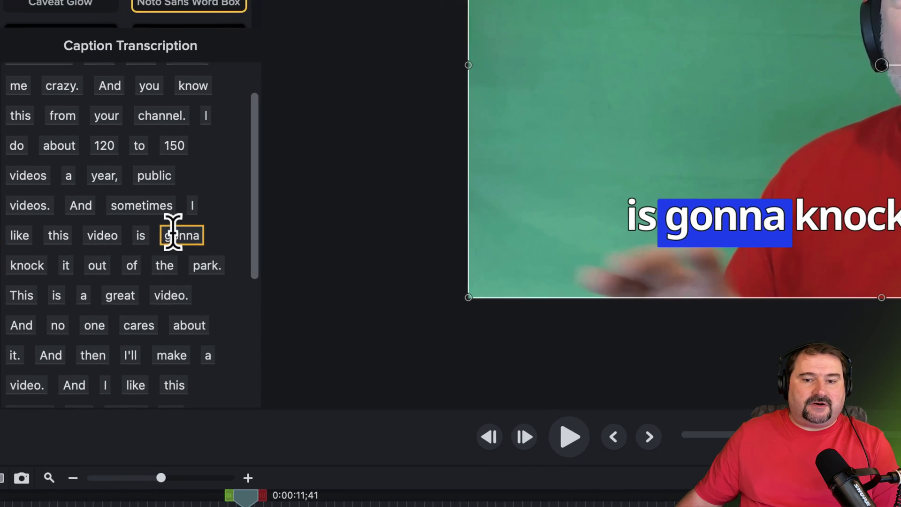
double_click(172, 231)
text(going to)
key(super+a)
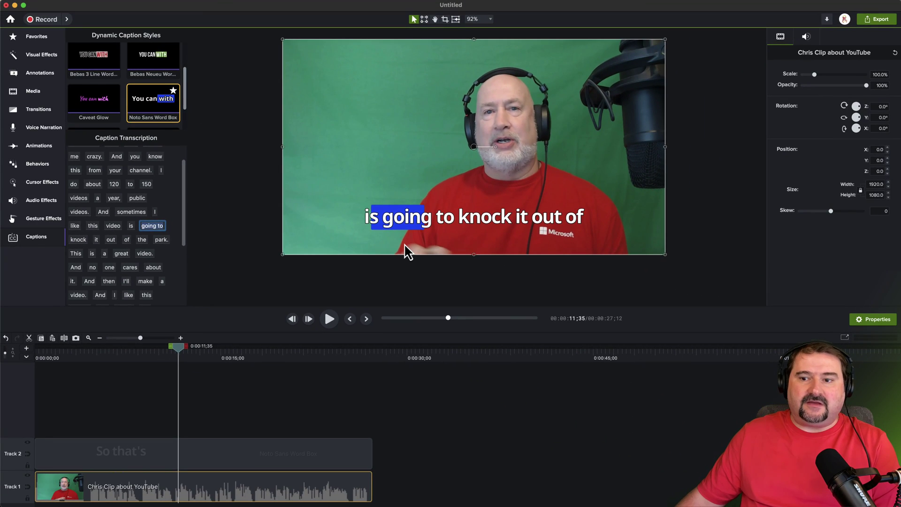
Step: Set the caption font to Roboto Slab Regular with stroke size 0
click(424, 224)
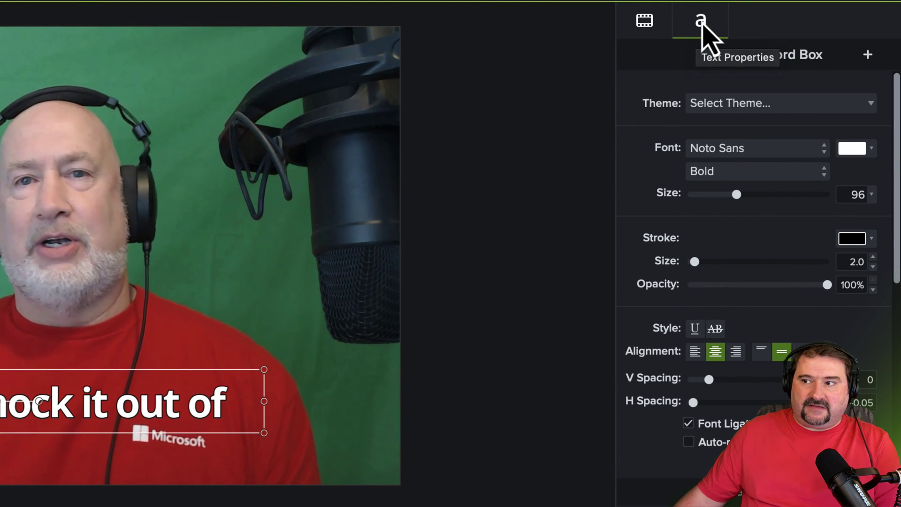
scroll(894, 170, down, 2)
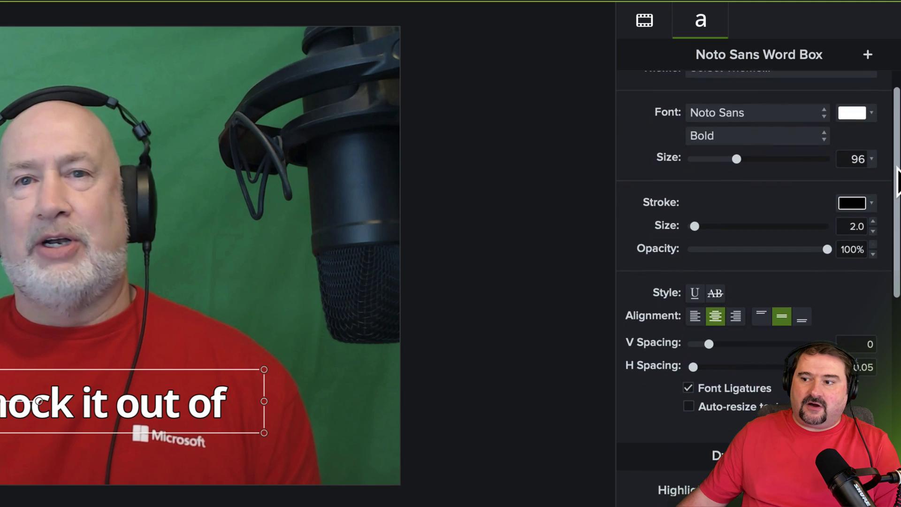
scroll(774, 202, up, 2)
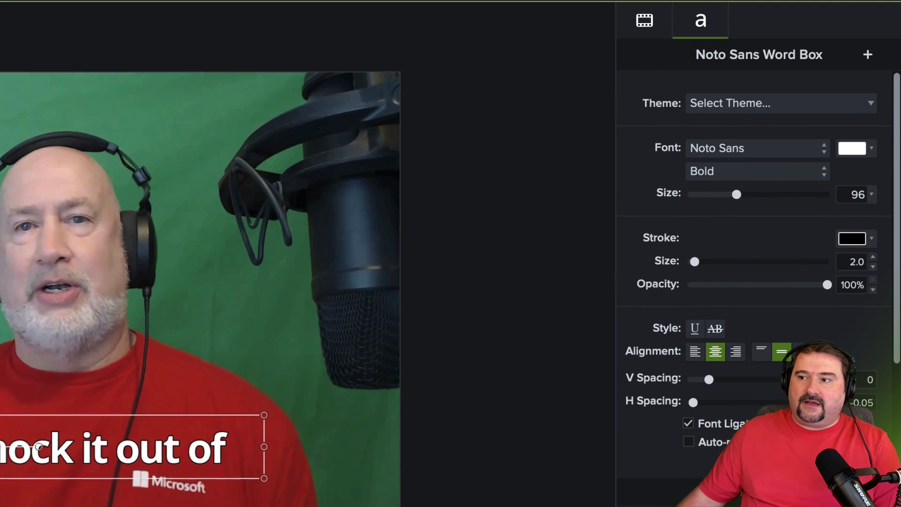
click(772, 146)
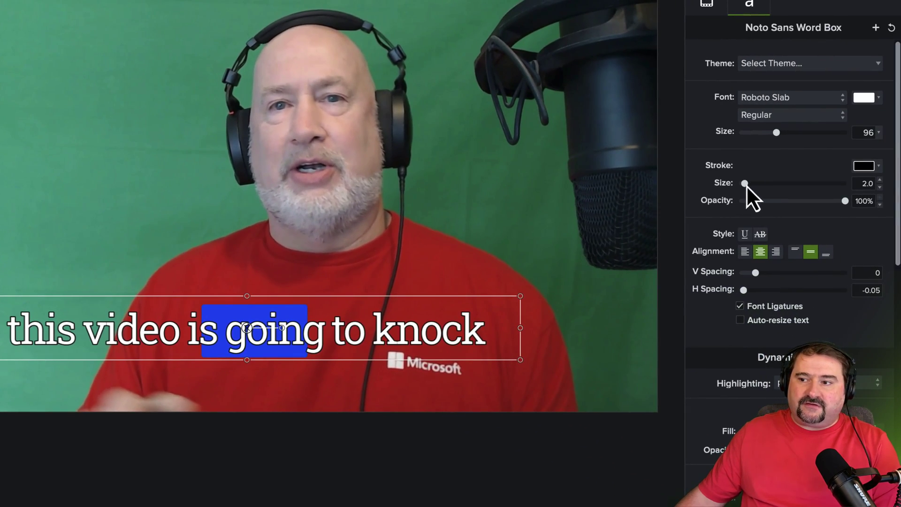
drag(806, 189, 818, 188)
drag(759, 186, 757, 187)
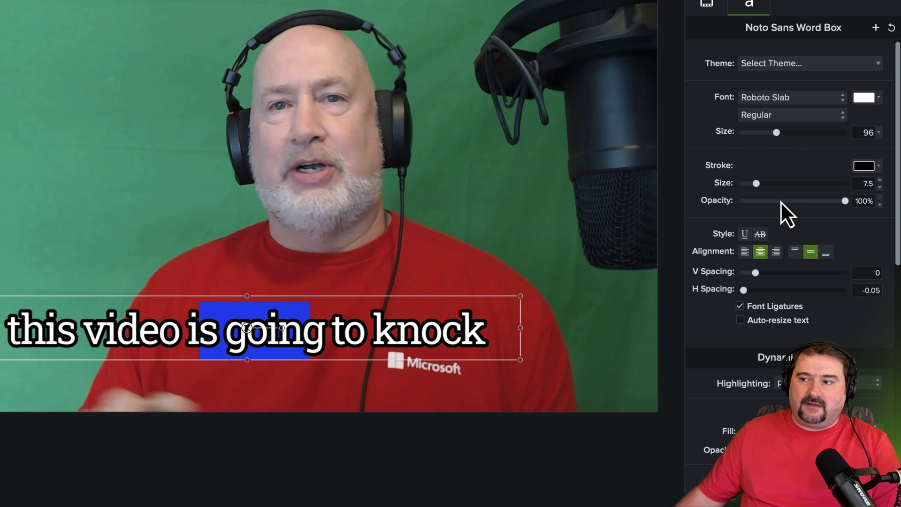
drag(756, 183, 739, 184)
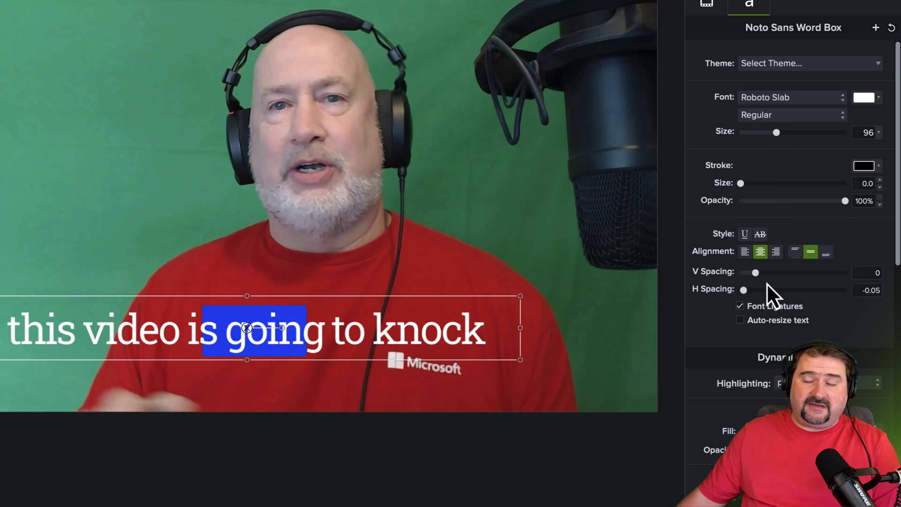
Step: Keep the captions centre-aligned and set vertical line spacing to 0.09
click(745, 252)
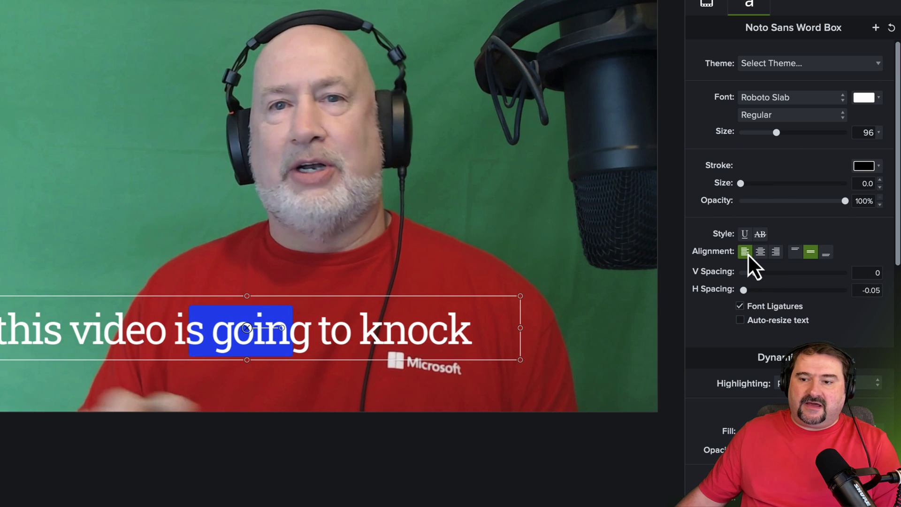
click(759, 252)
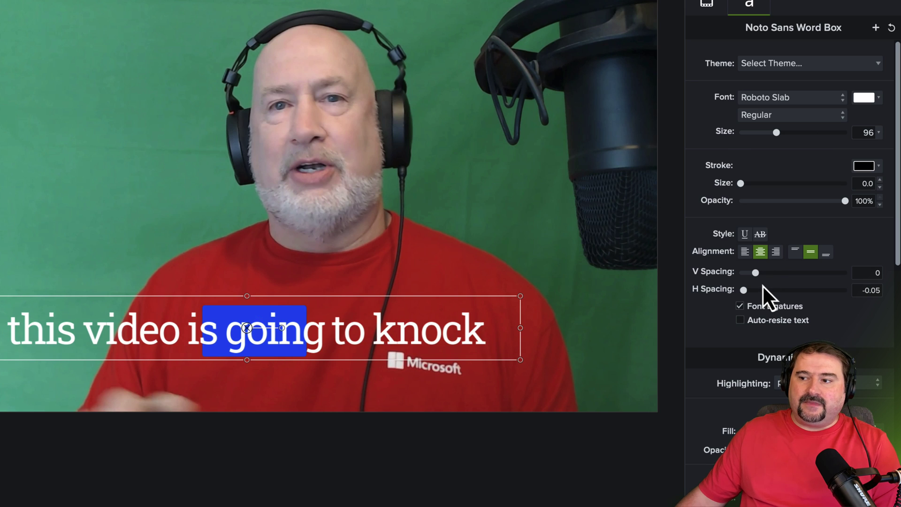
scroll(762, 285, down, 1)
drag(754, 259, 757, 258)
scroll(785, 300, down, 2)
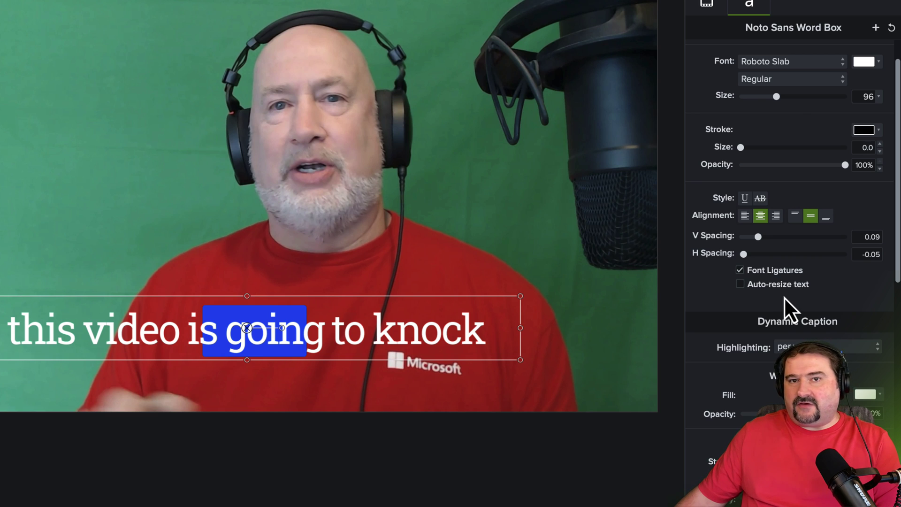
Step: Keep dynamic caption highlighting set to per word
scroll(787, 301, down, 5)
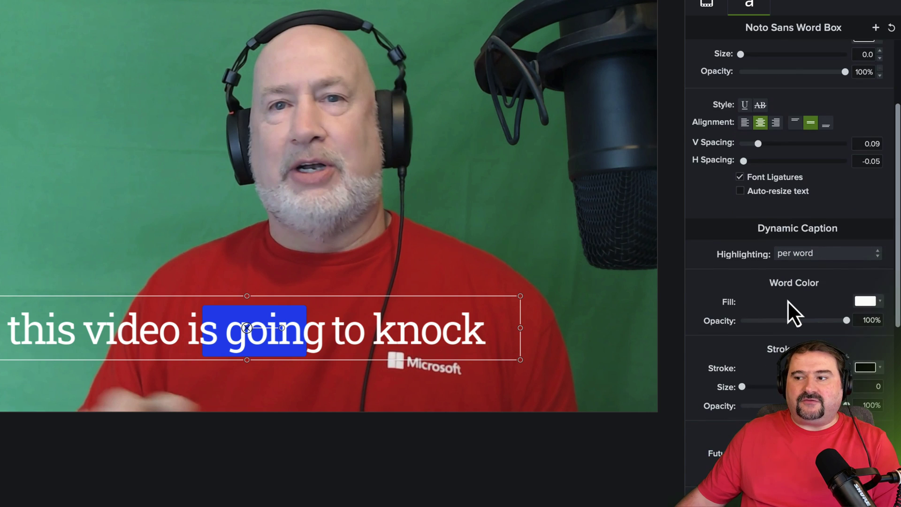
scroll(787, 298, down, 6)
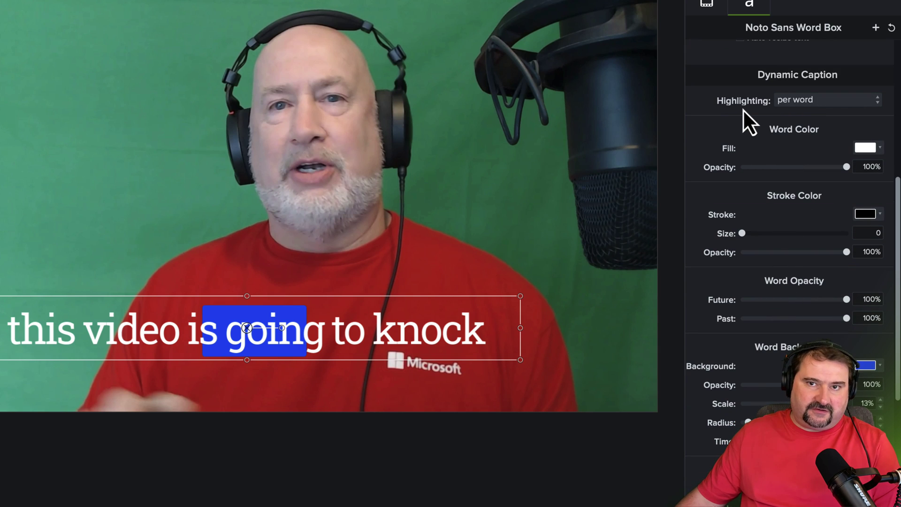
click(798, 104)
click(799, 91)
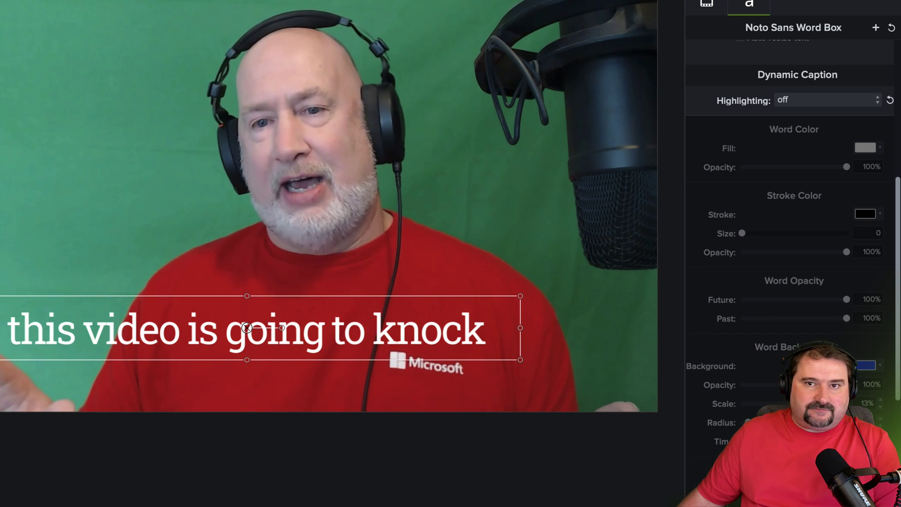
click(808, 103)
click(806, 119)
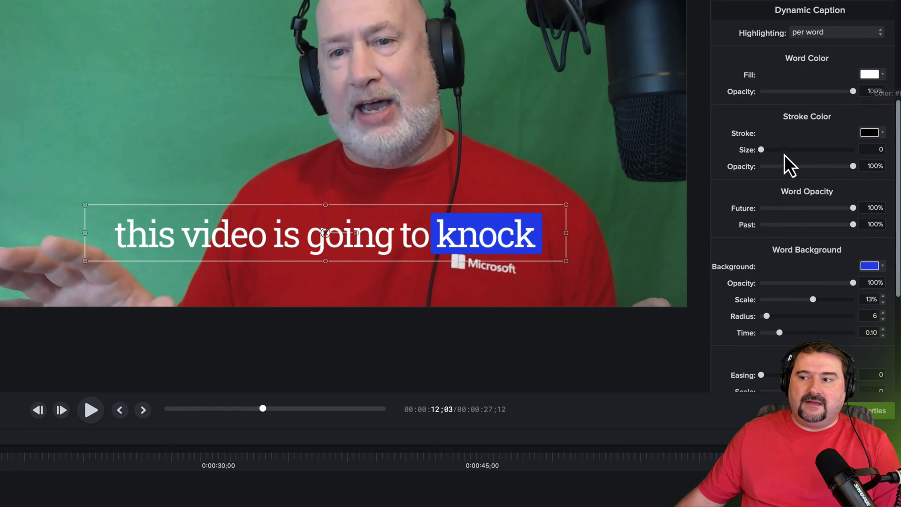
Step: Give the highlighted word a red 10.7 stroke, set future word opacity to 0%, and preview
mouse_move(764, 151)
mouse_down()
mouse_move(790, 153)
mouse_move(781, 152)
mouse_up()
click(870, 133)
click(896, 187)
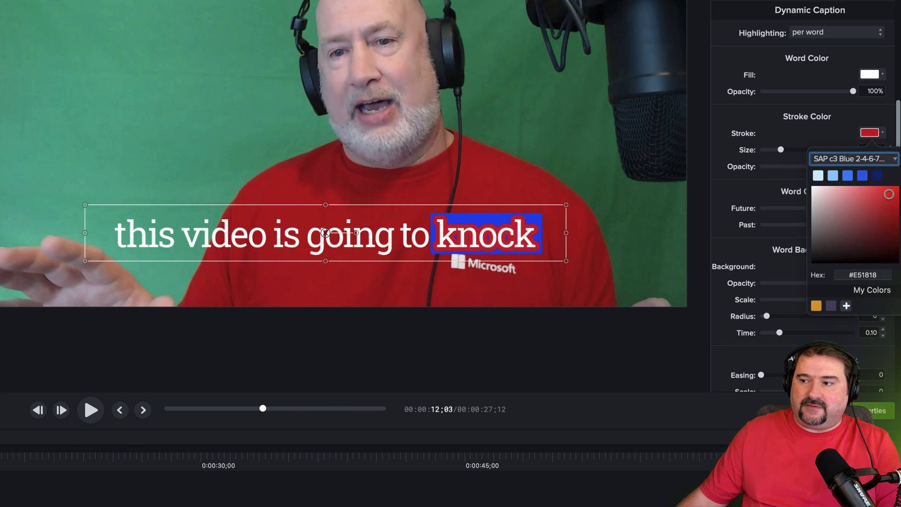
click(746, 155)
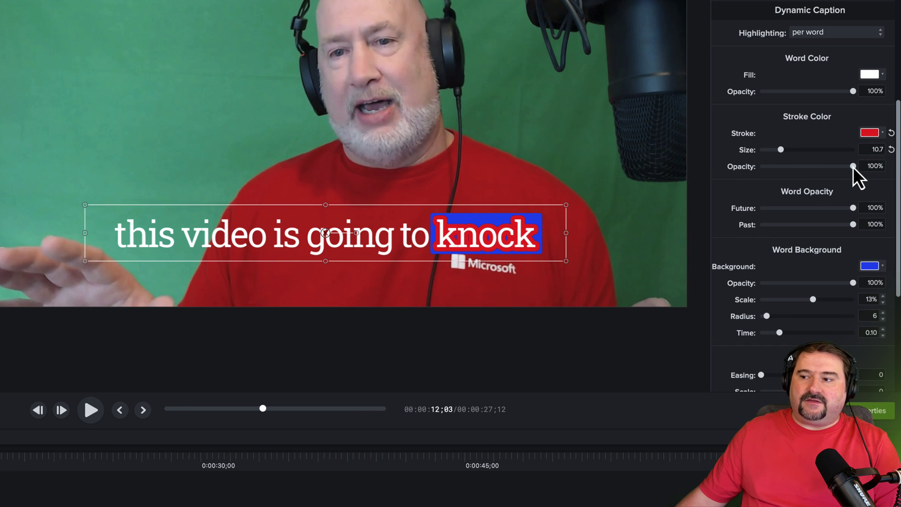
mouse_move(867, 174)
mouse_down()
mouse_move(769, 176)
mouse_move(894, 183)
mouse_up()
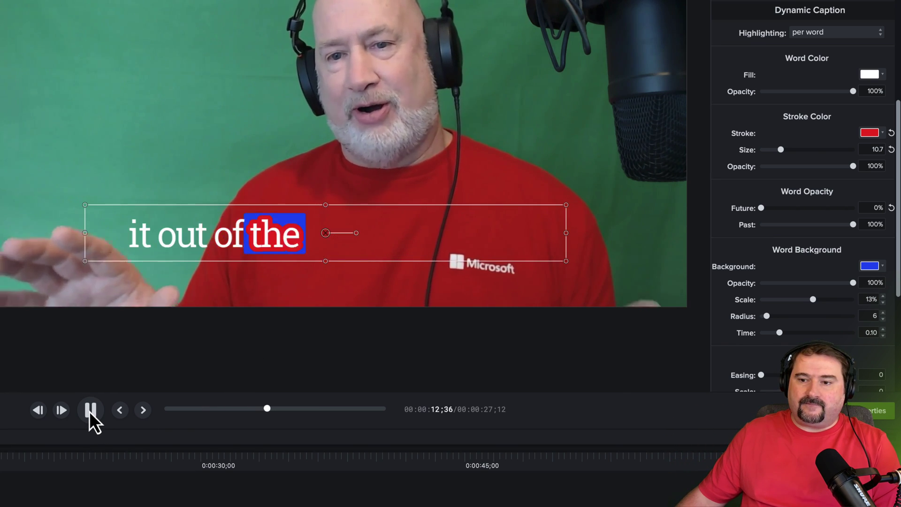
click(89, 410)
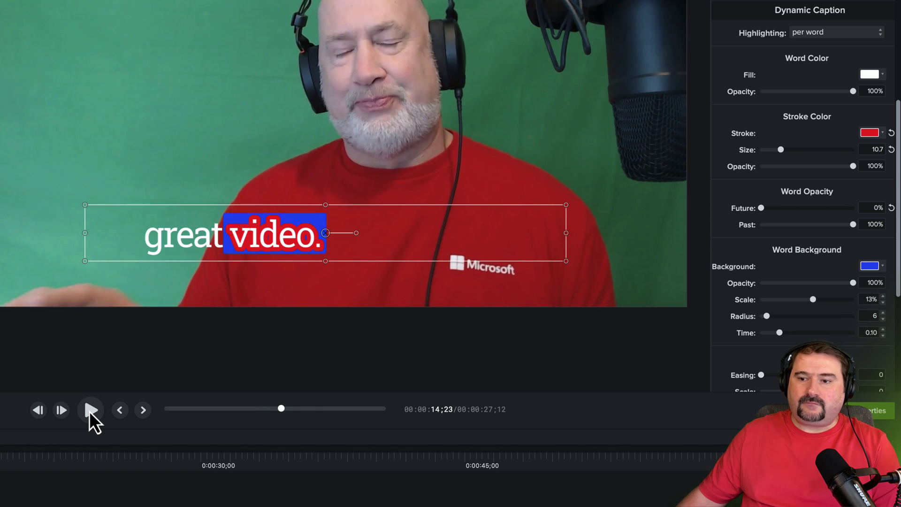
Step: Make the word background orange at 76% opacity
scroll(863, 277, down, 3)
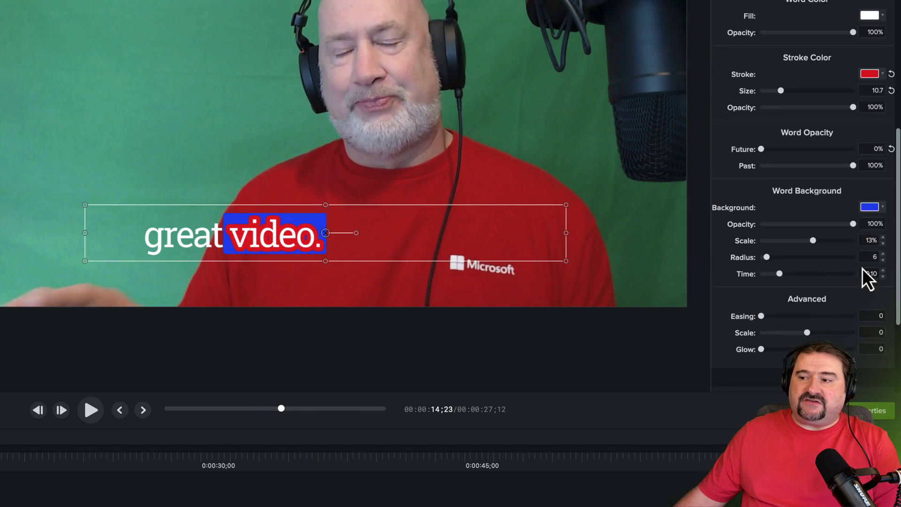
scroll(862, 268, down, 3)
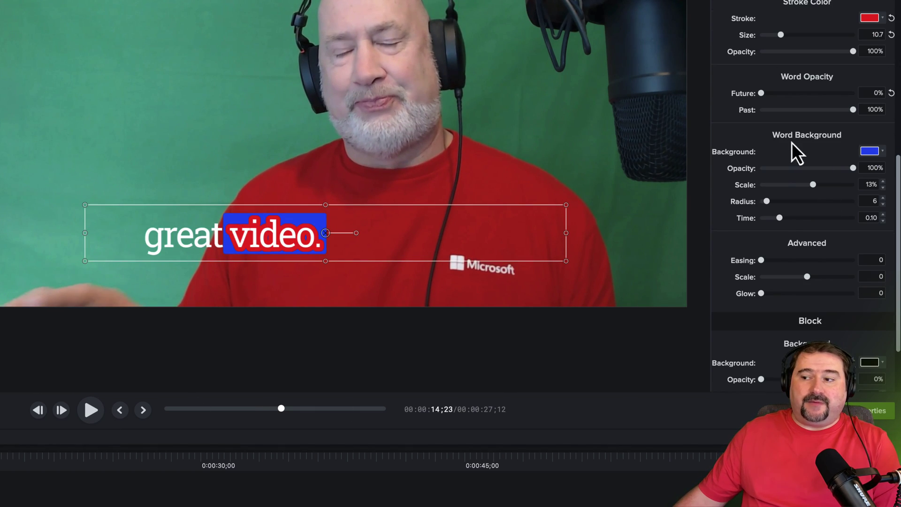
click(868, 154)
click(863, 199)
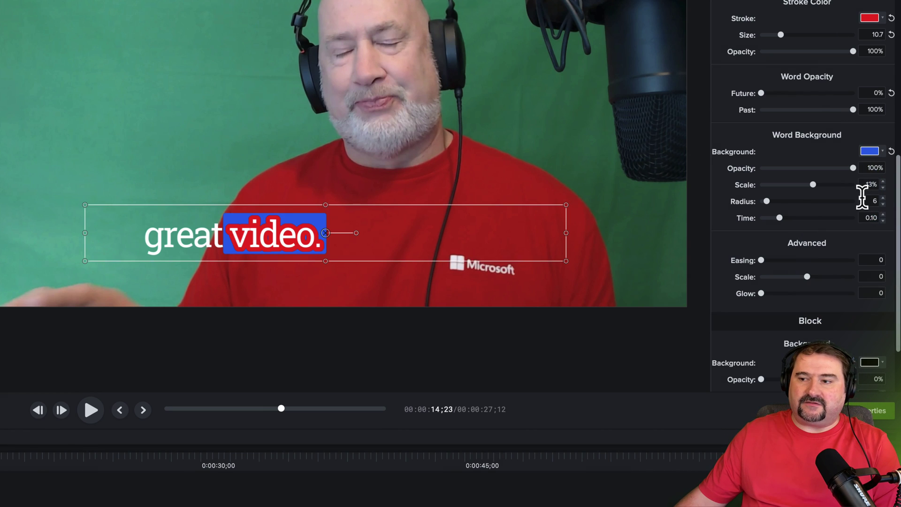
click(870, 153)
click(819, 326)
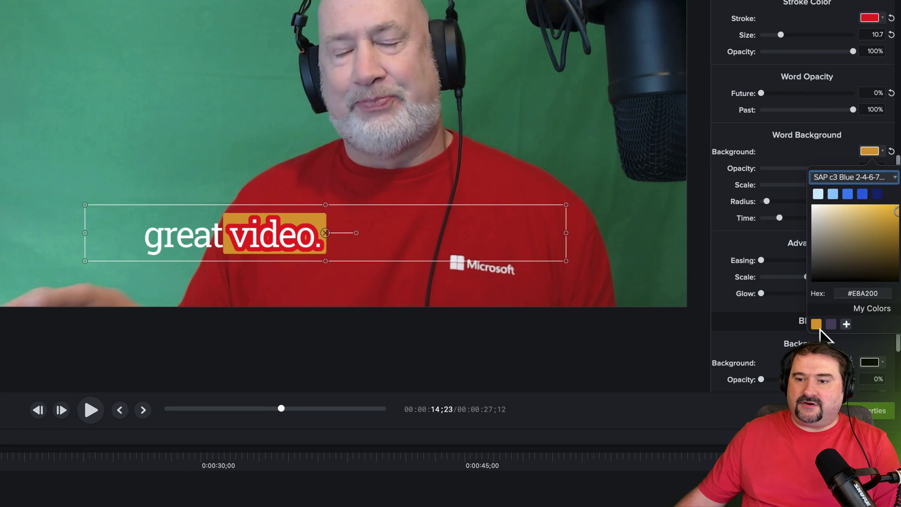
click(762, 281)
Step: Scale up the orange word box, round its corners to radius 26, and adjust its transition time
drag(814, 185, 831, 168)
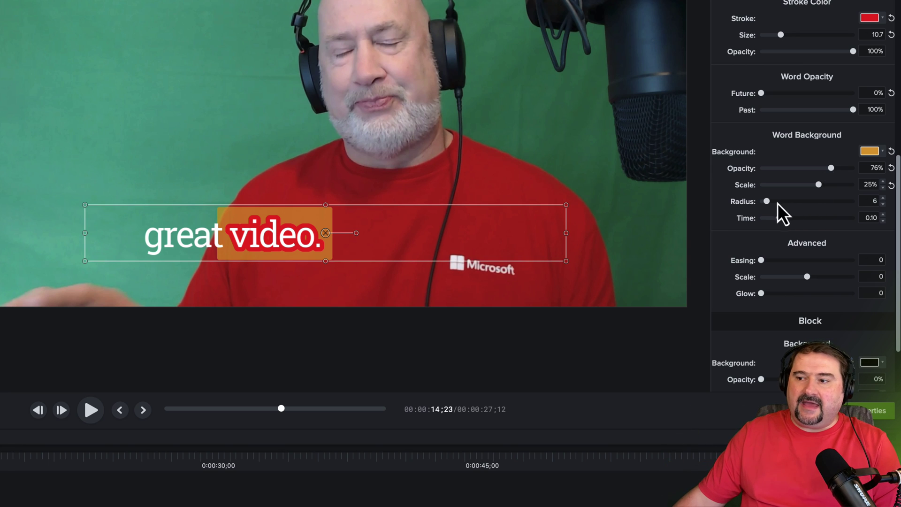
drag(767, 202, 786, 210)
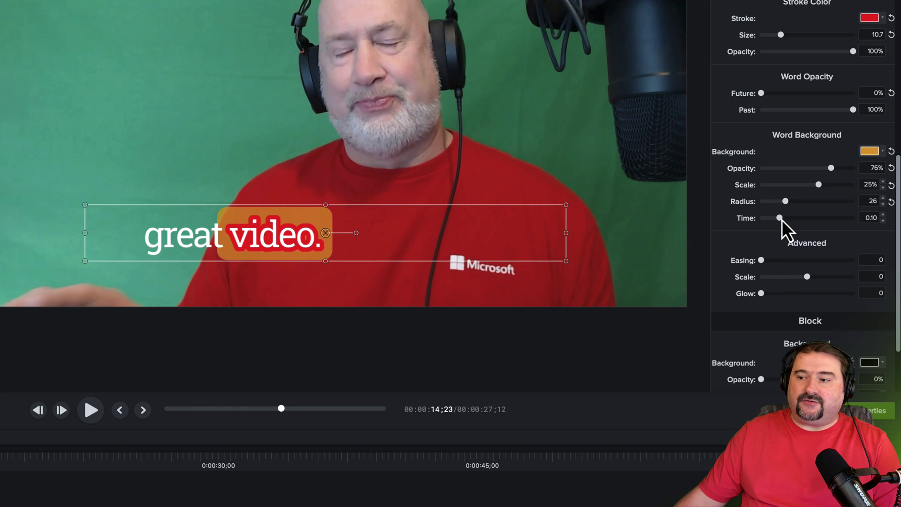
click(781, 219)
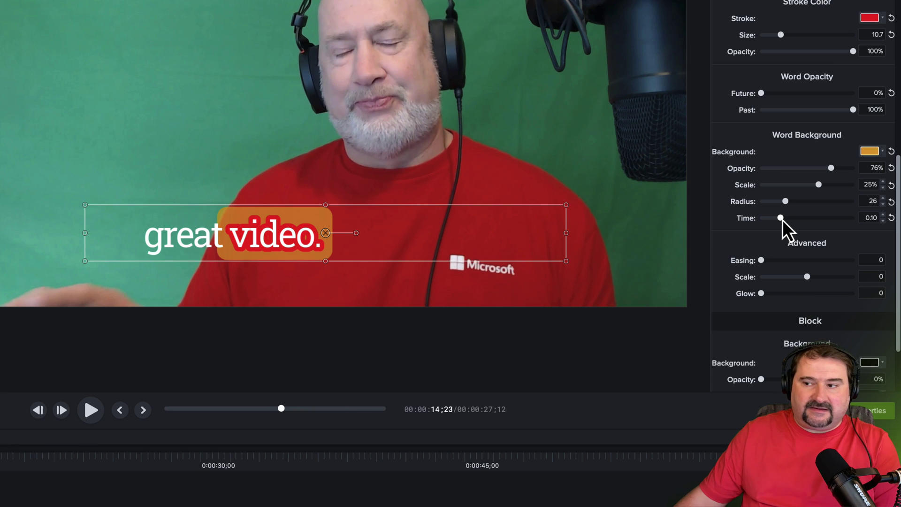
drag(782, 220, 761, 220)
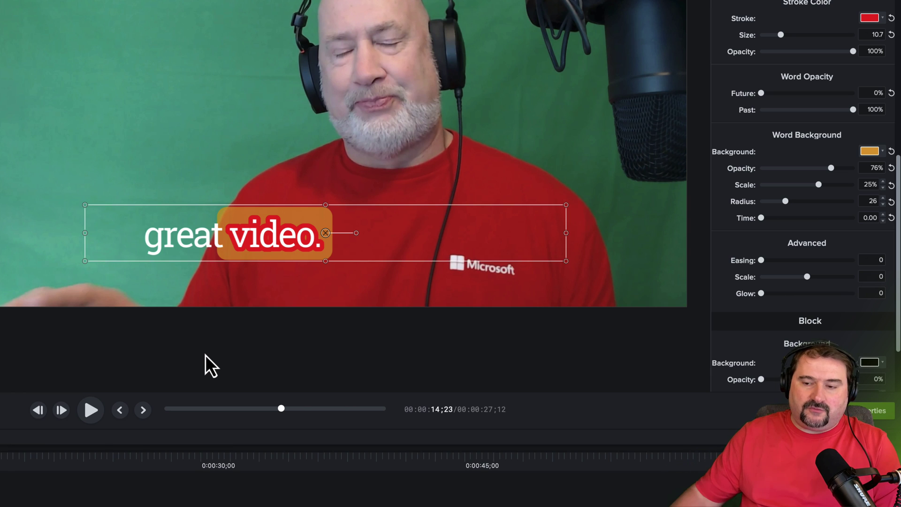
Step: Preview, then lengthen the highlight transition to 0.40 seconds and preview again
click(92, 411)
click(92, 411)
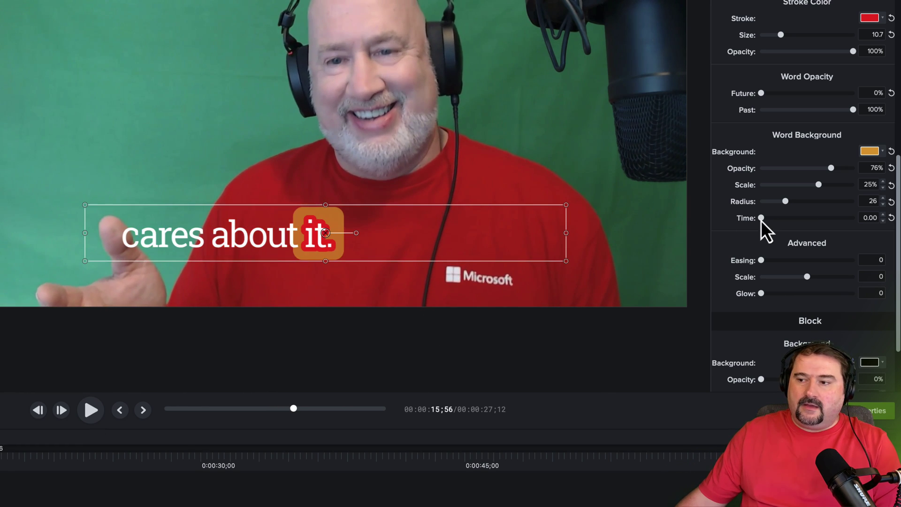
drag(760, 218, 835, 221)
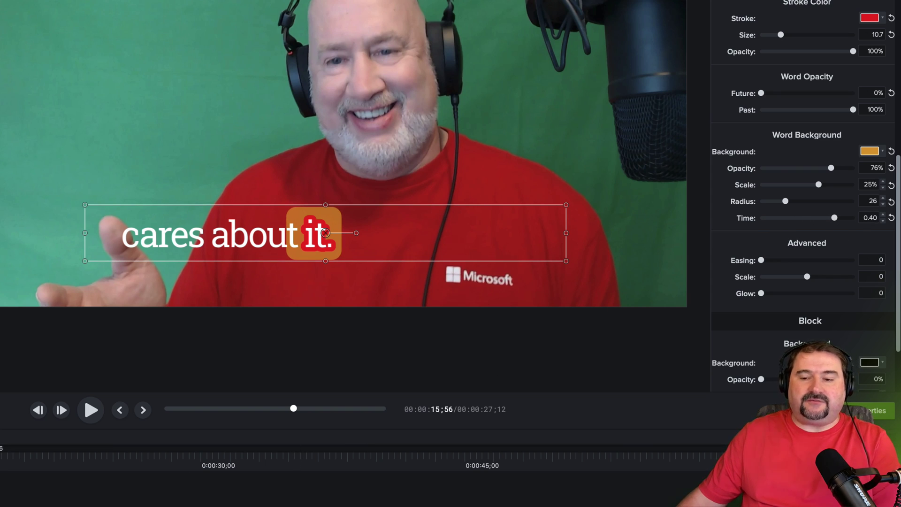
click(92, 414)
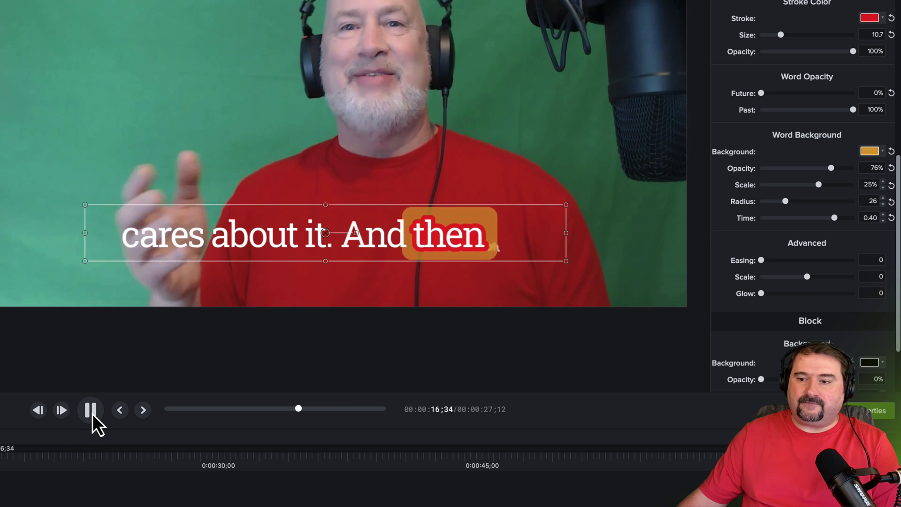
click(92, 410)
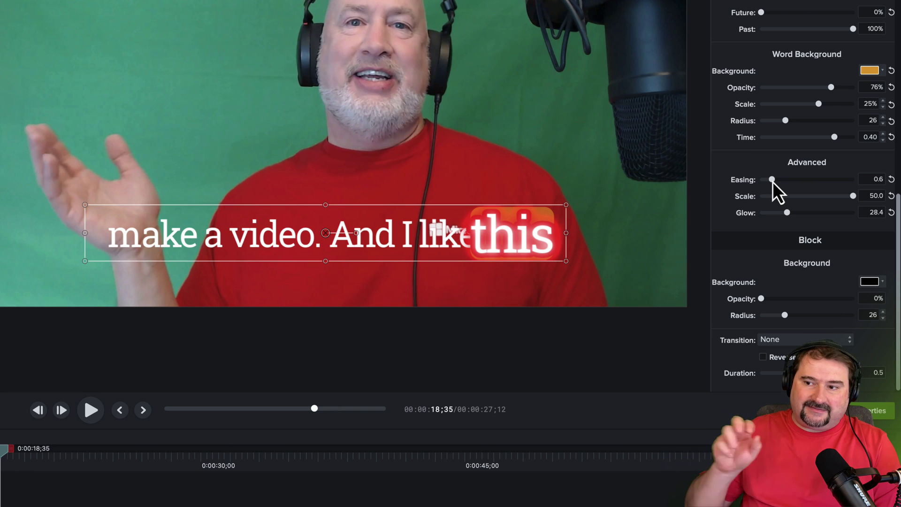
Step: Lower the highlight's Advanced Easing from 0.6 to 0 and preview the captions
click(90, 409)
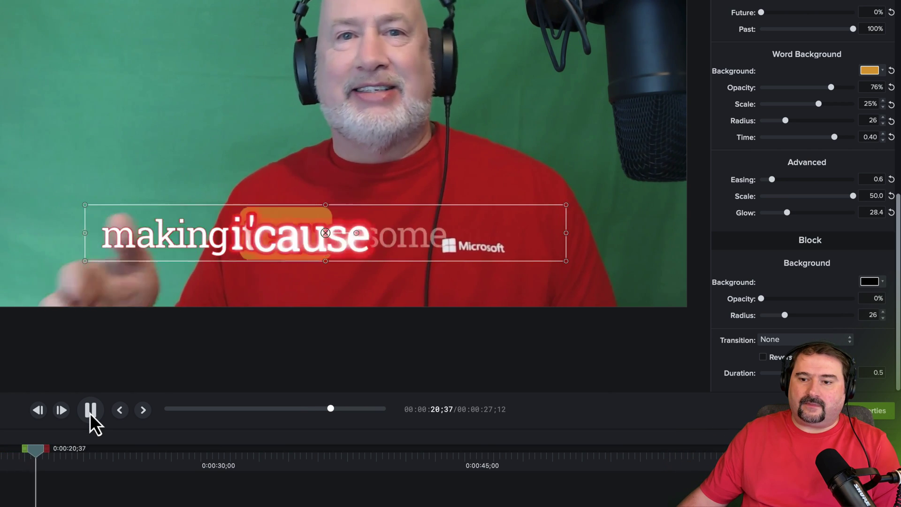
click(90, 409)
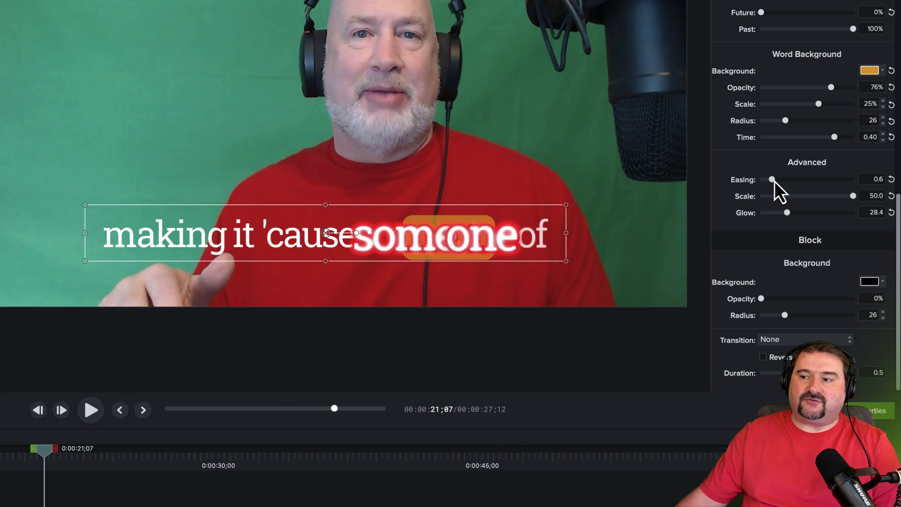
drag(773, 180, 761, 181)
click(86, 411)
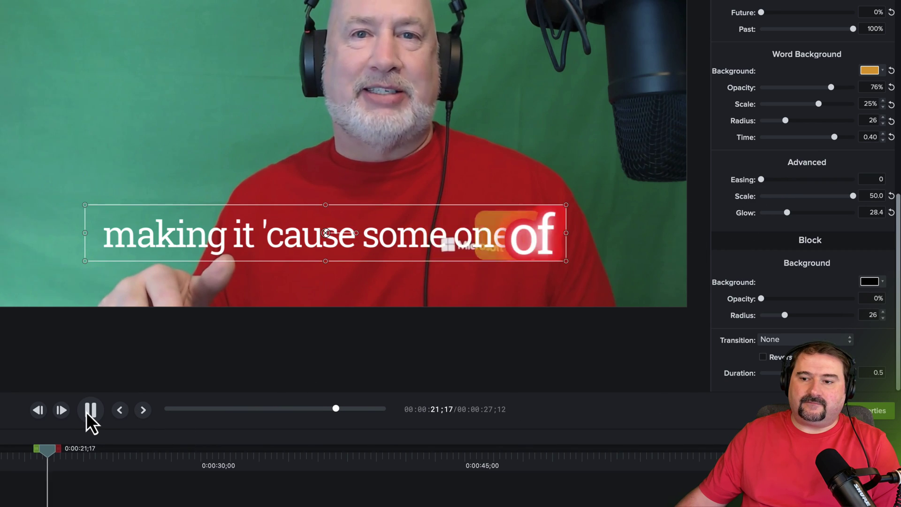
click(87, 412)
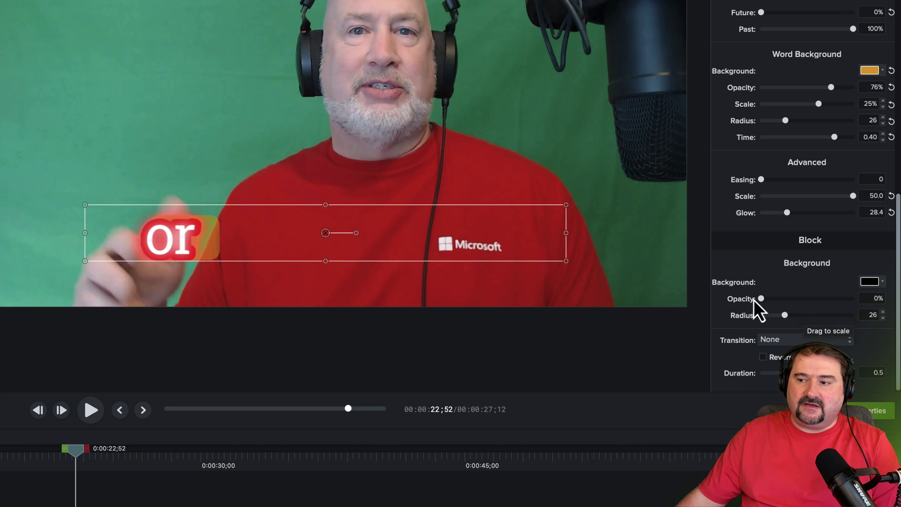
Step: Set Block Background opacity 50% and radius 36, and lower Advanced Scale to 15.2
drag(761, 299, 764, 299)
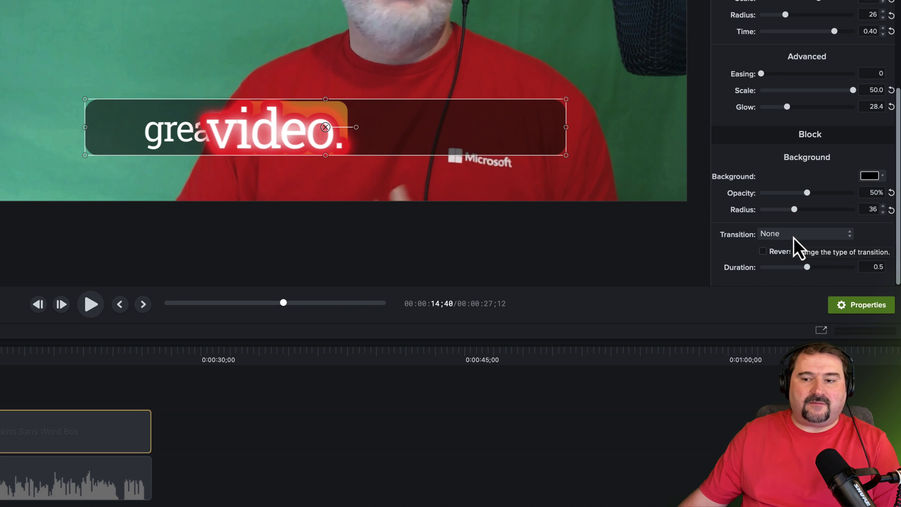
drag(851, 92, 793, 93)
Step: Apply a Blur Zoom transition with 0.1-second duration to the caption lines
click(803, 235)
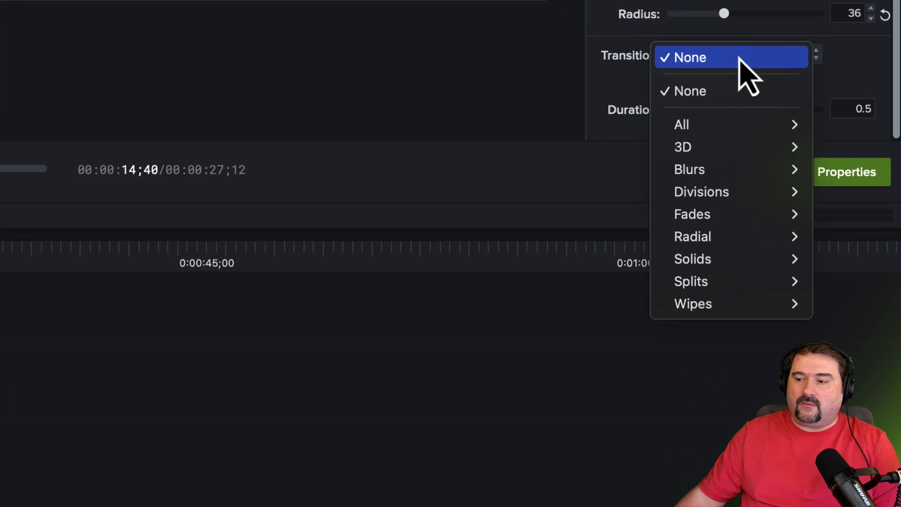
mouse_move(720, 171)
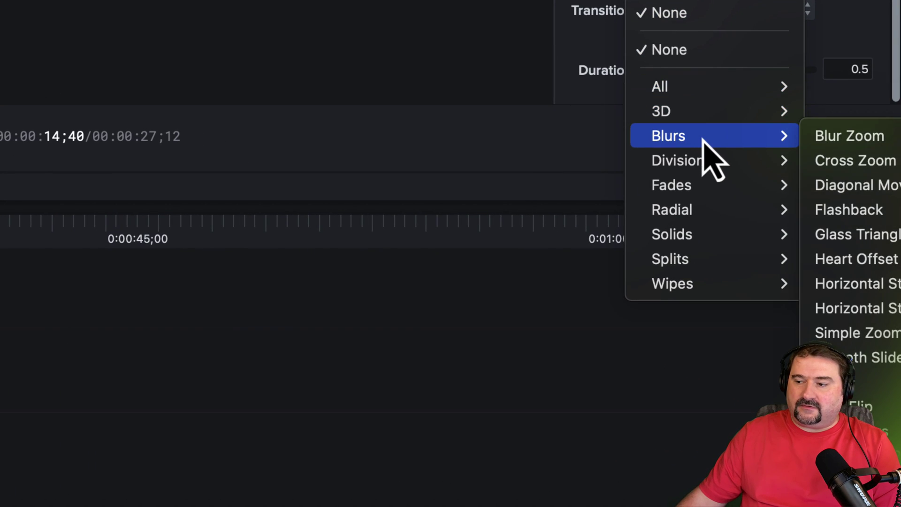
click(834, 139)
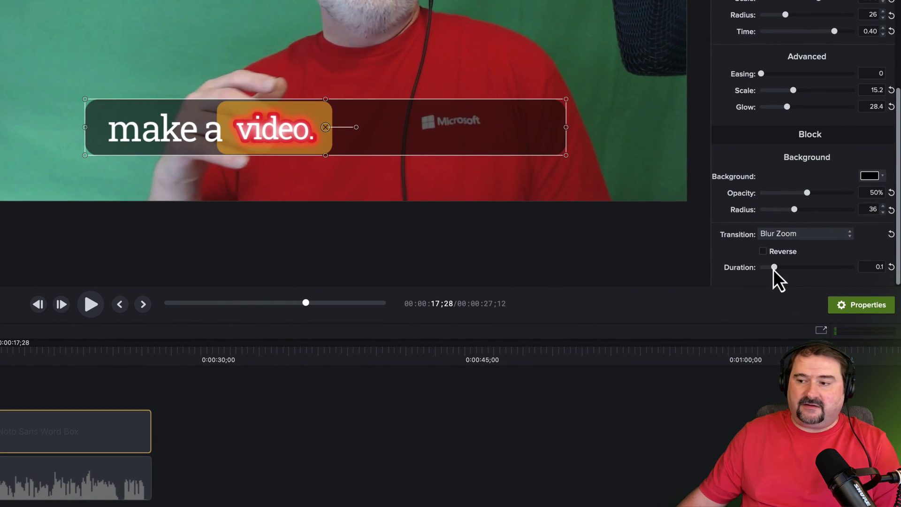
Step: Switch the caption line transition to Box Iris and play the clip to preview it
click(800, 236)
mouse_move(792, 334)
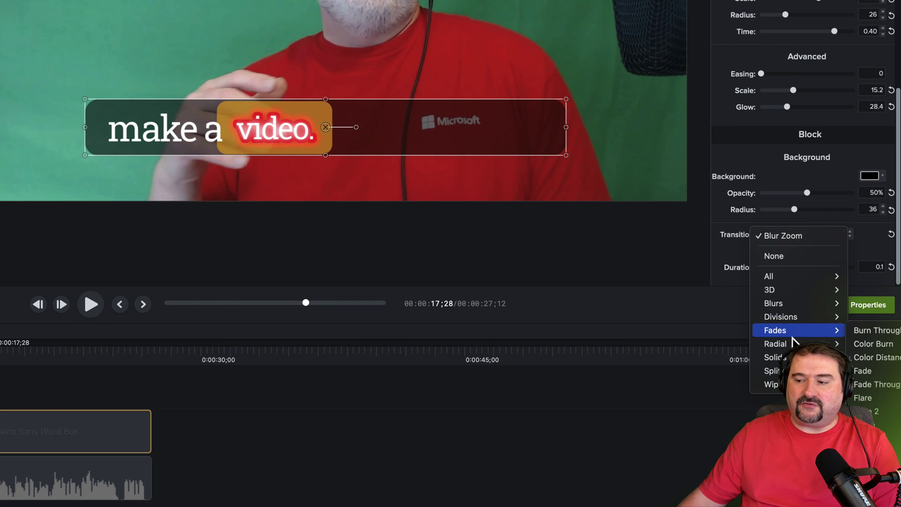
mouse_move(791, 279)
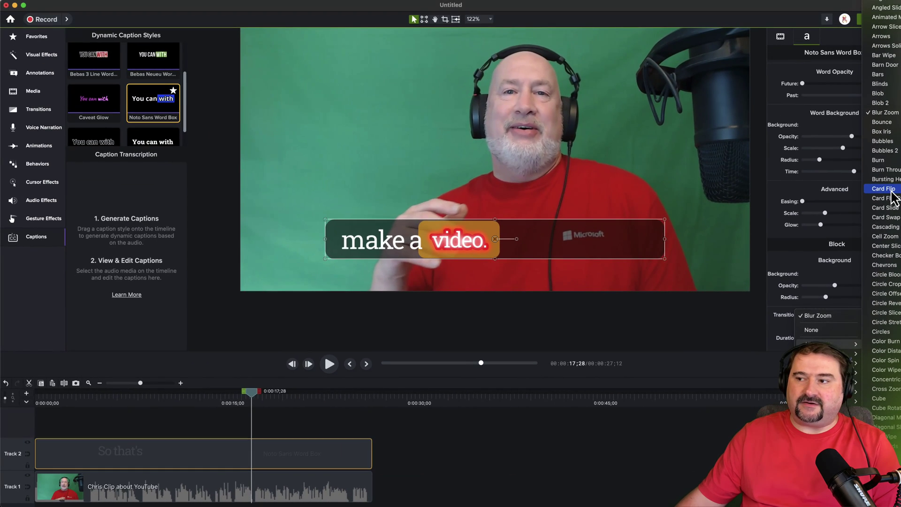
click(881, 131)
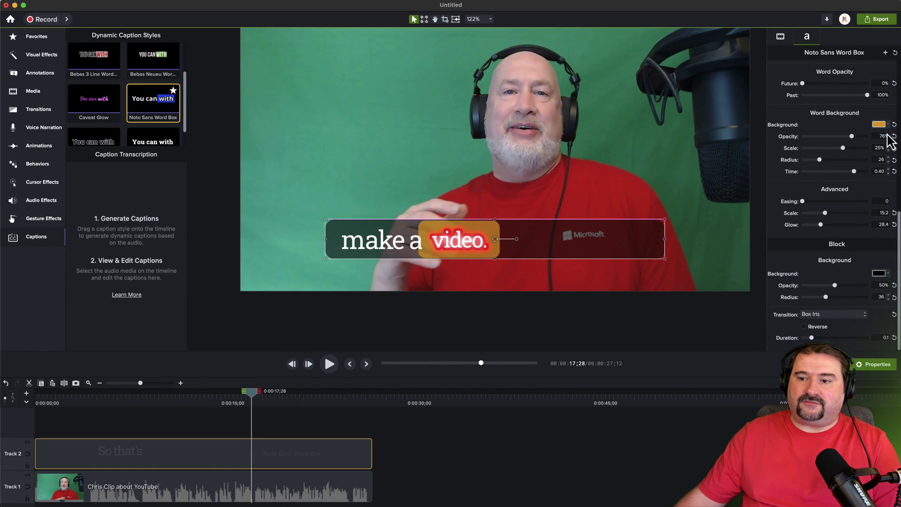
click(334, 364)
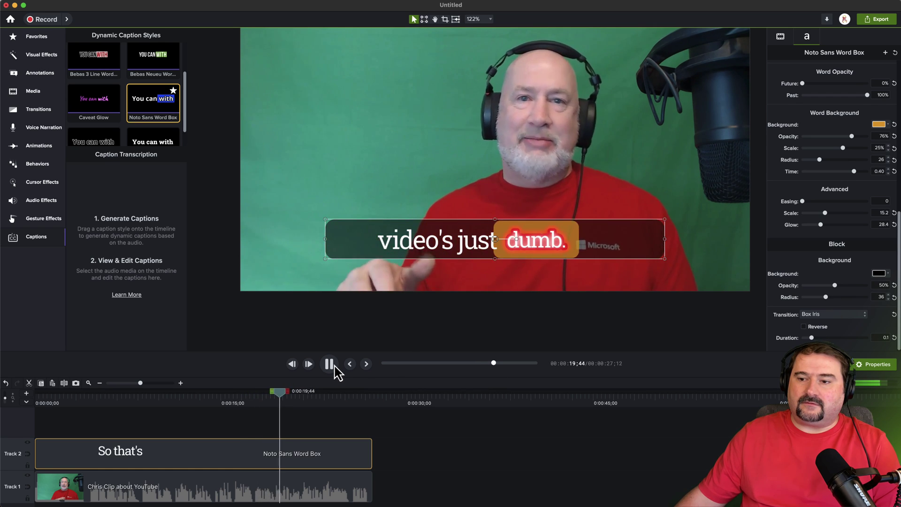
click(330, 365)
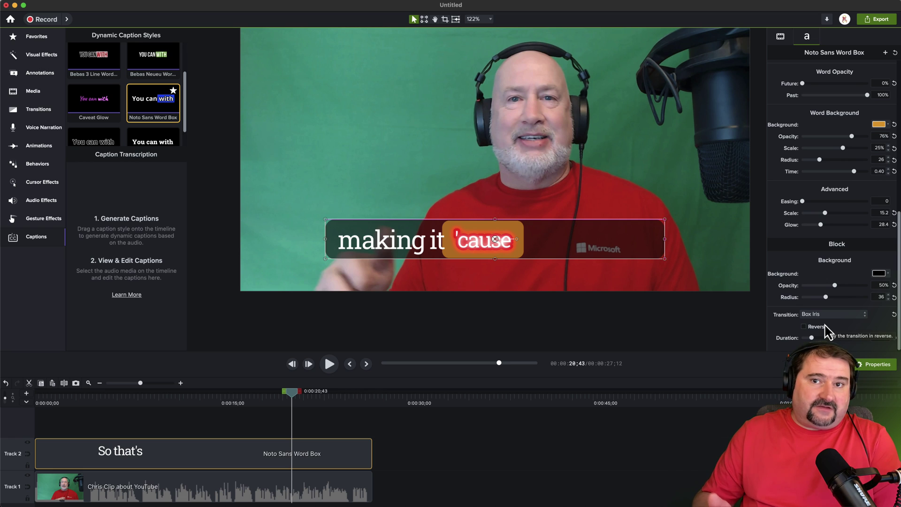
Step: Add Caveat Glow captions as a new track, trimmed to the clip's length
click(230, 464)
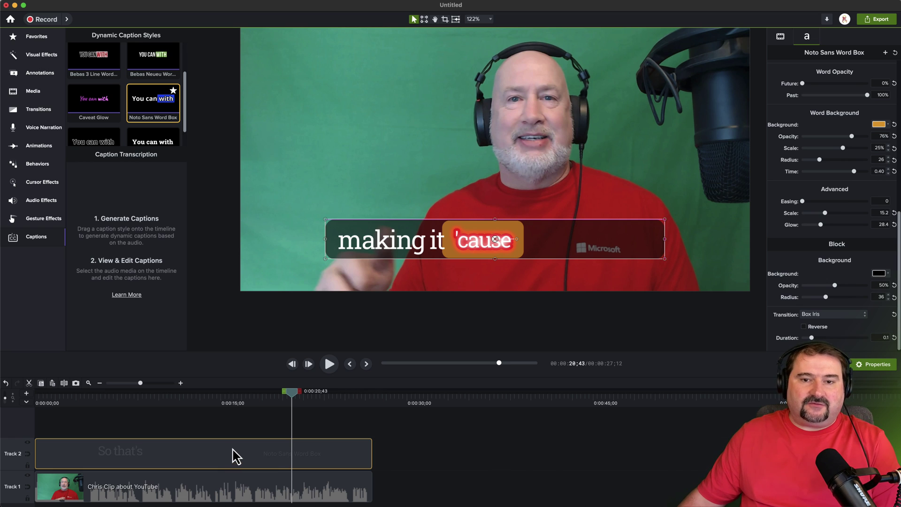
drag(94, 101, 36, 437)
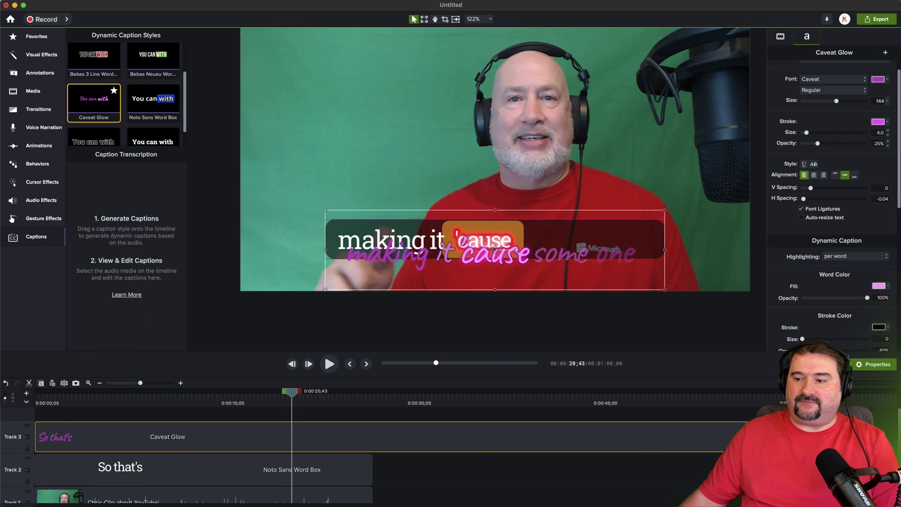
drag(708, 437, 371, 439)
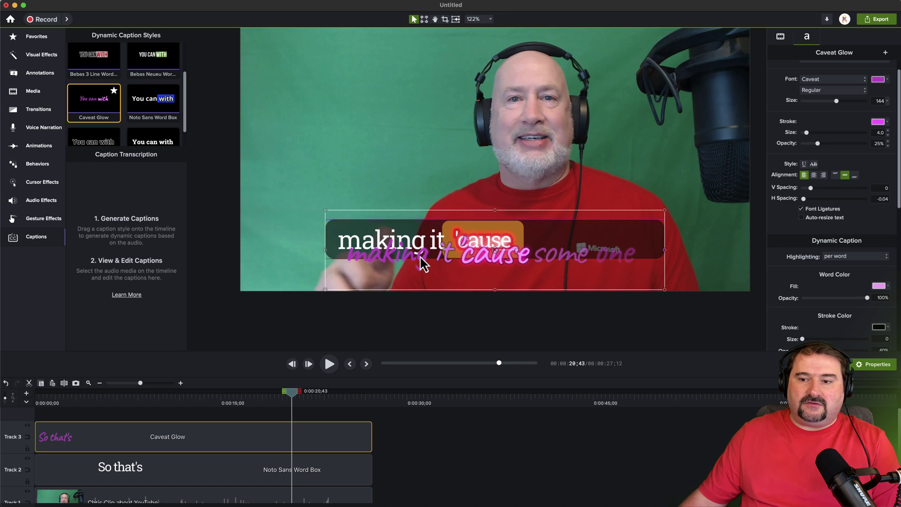
Step: Move the Caveat Glow captions above the word-box captions and compare them around 12 seconds
drag(423, 264, 422, 201)
click(280, 403)
drag(280, 403, 197, 403)
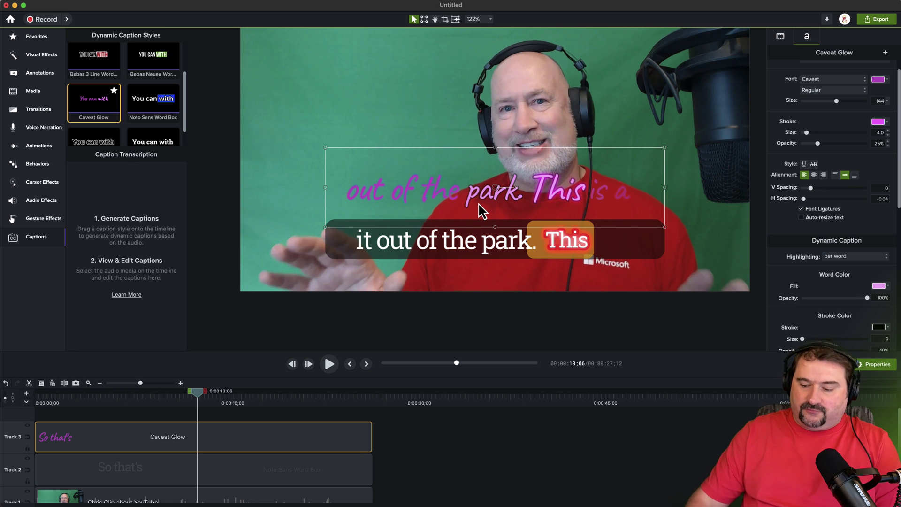
Step: Delete the Caveat Glow captions and select the Noto Sans Word Box captions
key(Delete)
click(506, 254)
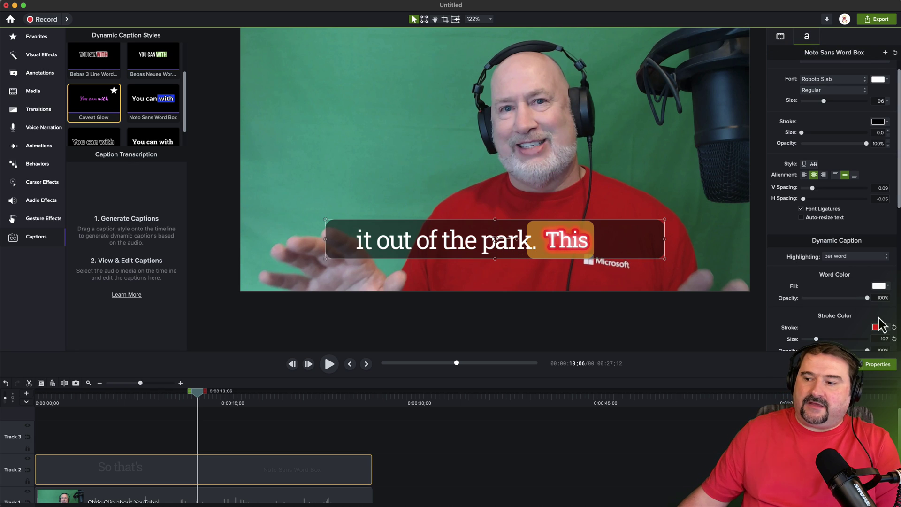
scroll(858, 332, down, 2)
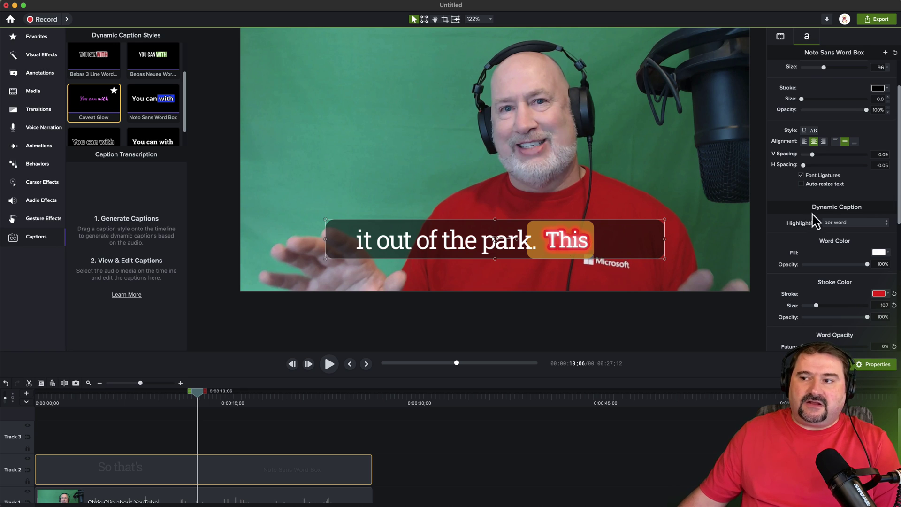
scroll(816, 221, up, 3)
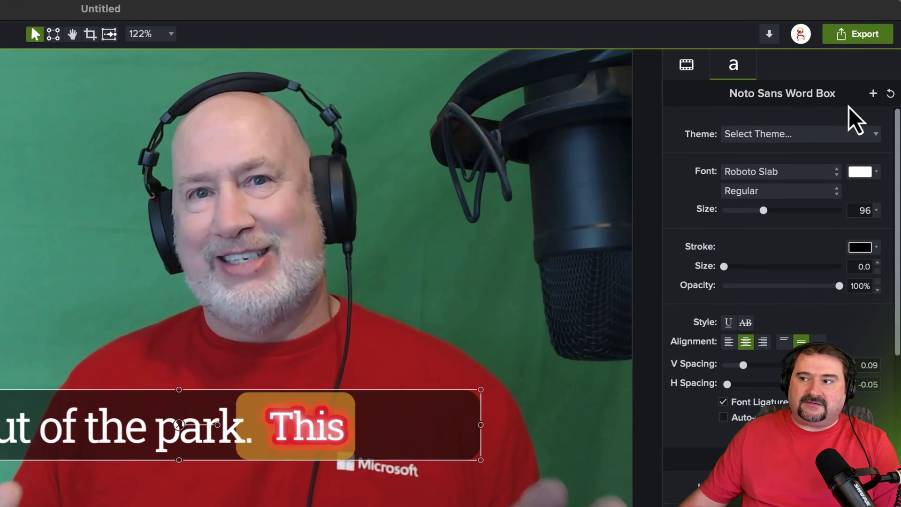
Step: Save the caption style as a preset named 'My fav captions'
click(873, 95)
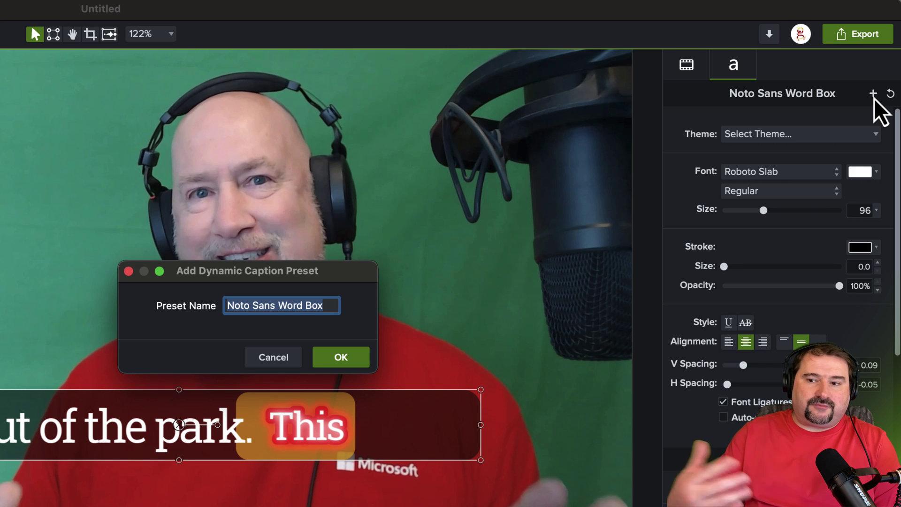
text(My fav)
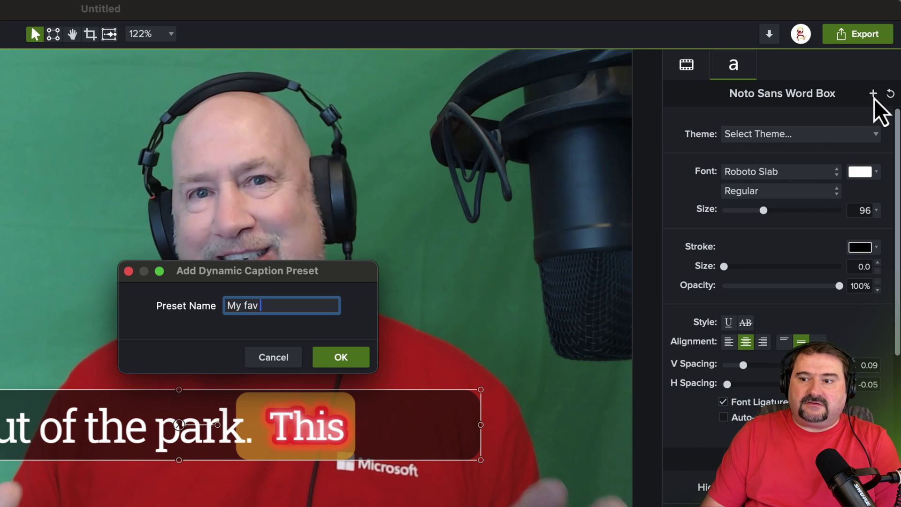
text( captions)
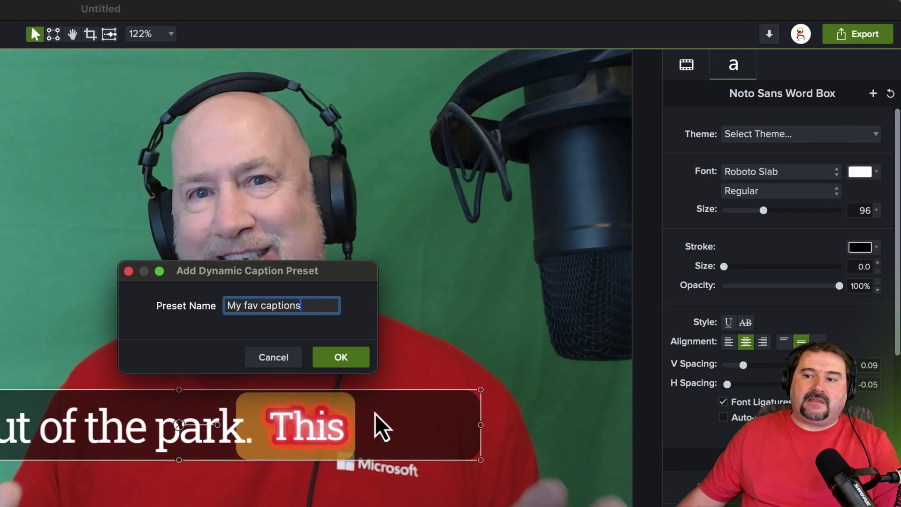
click(350, 359)
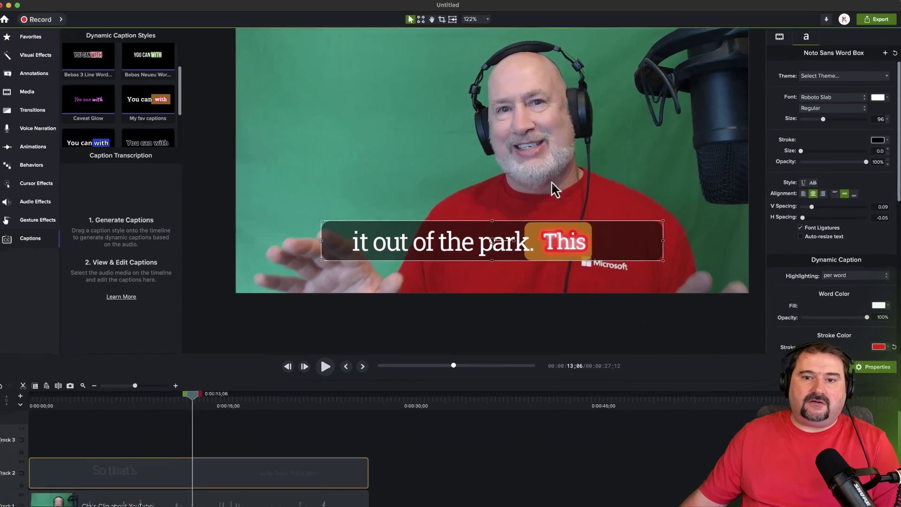
scroll(121, 109, down, 1)
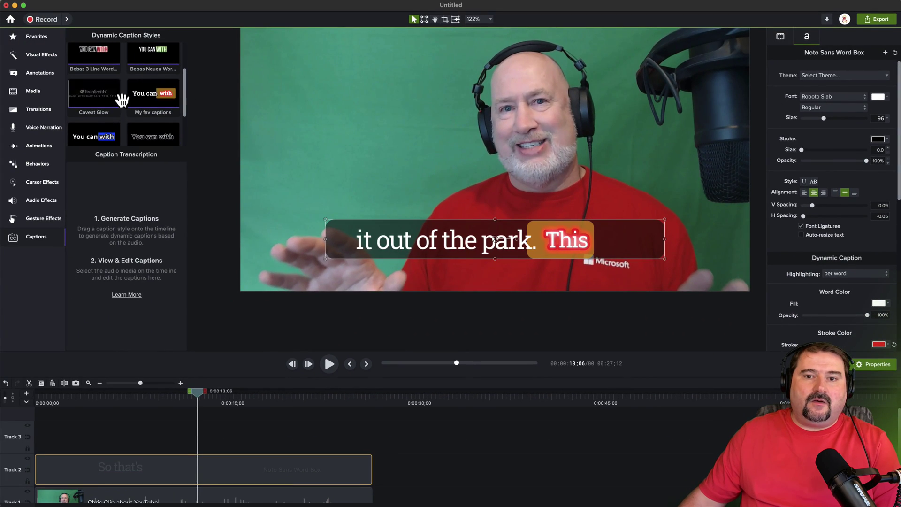
mouse_move(174, 87)
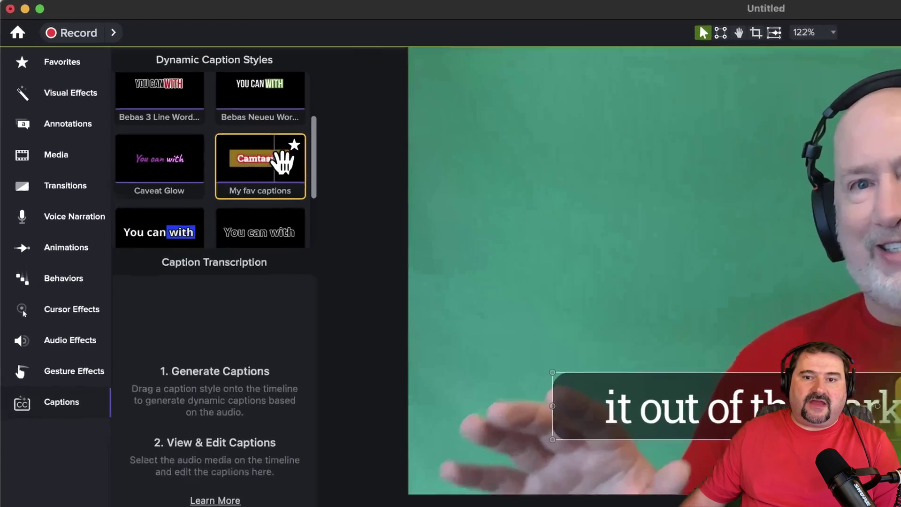